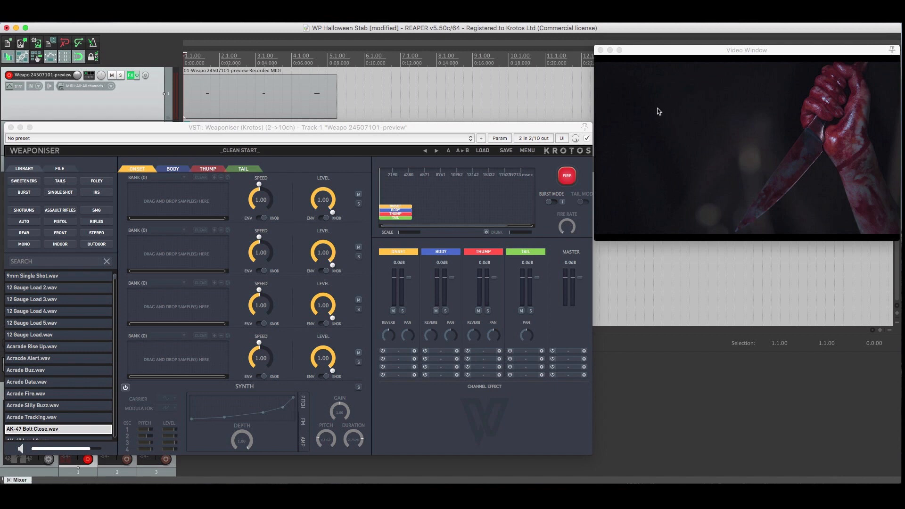
Play the knife-stabbing clip to review its action, and stop playback.
key(space)
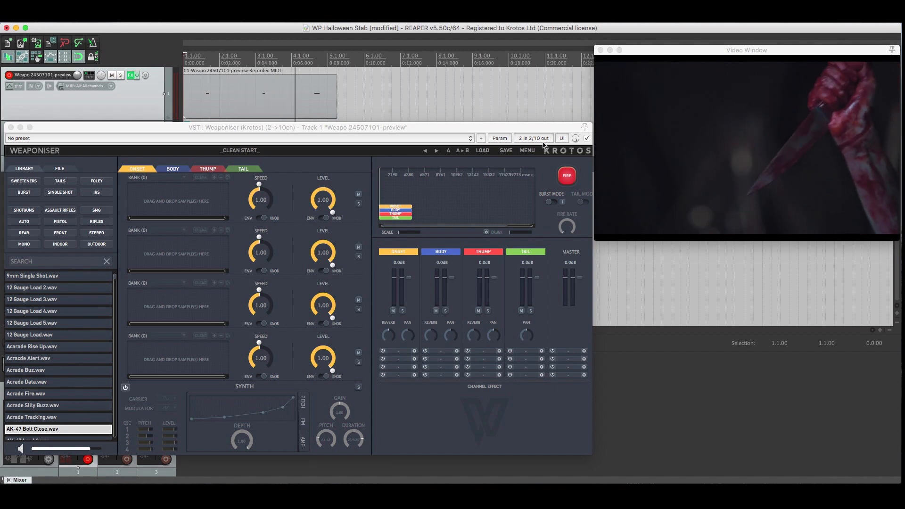
key(space)
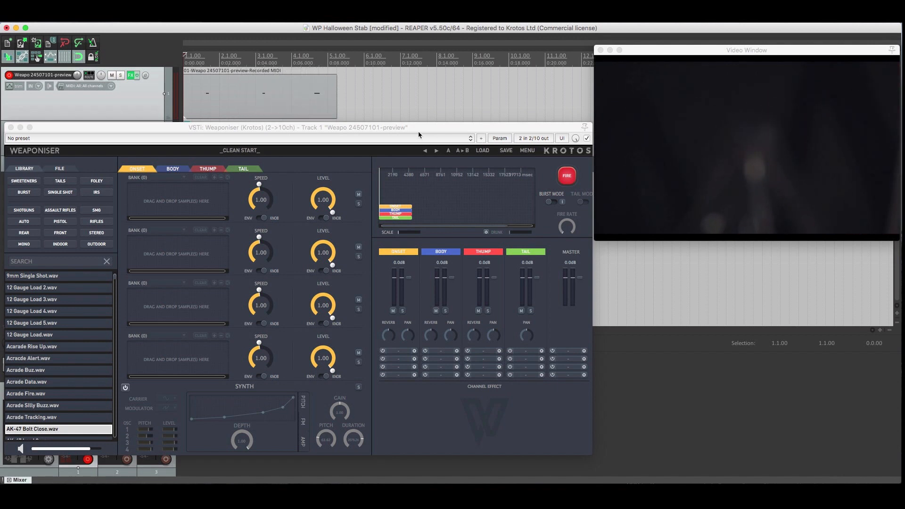
Search the sample library for "whoosh", audition results and load WHOOSH_2 PRONGED STICK_01.wav into the Onset layer's first bank.
click(50, 262)
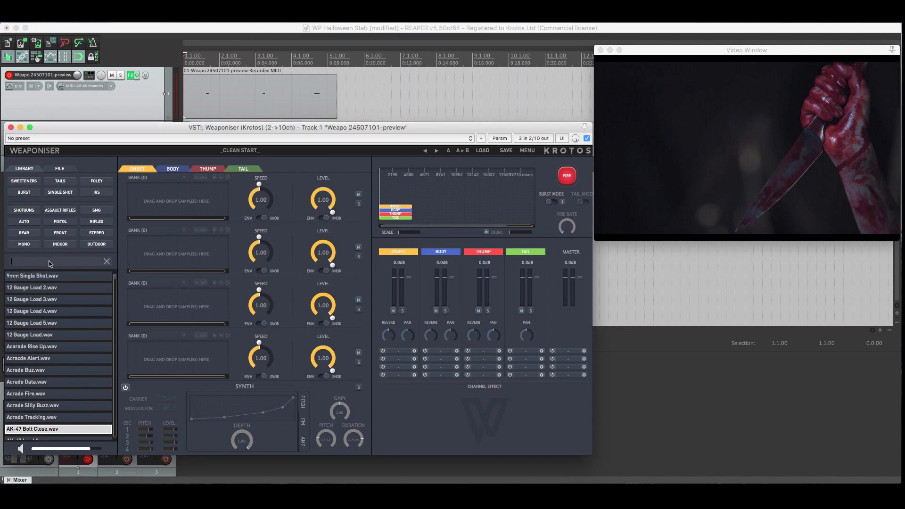
text(whoosh)
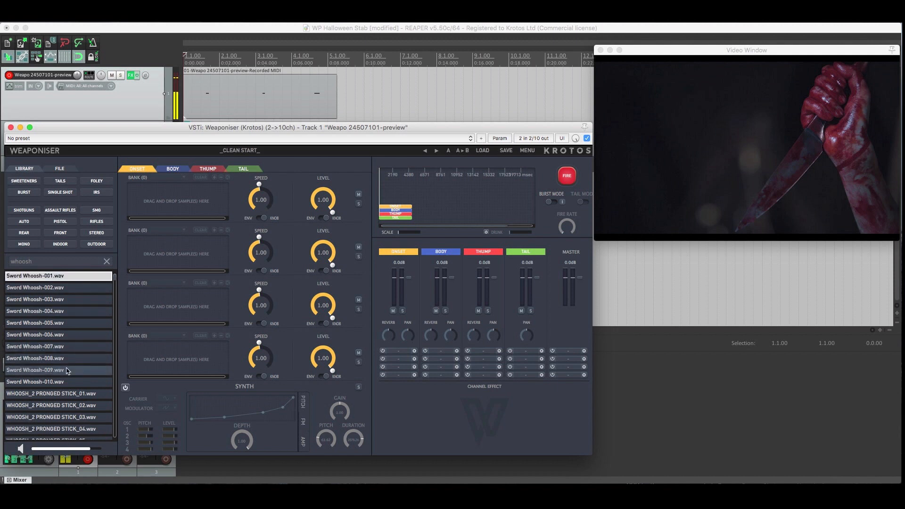
click(52, 393)
scroll(51, 396, down, 1)
click(52, 396)
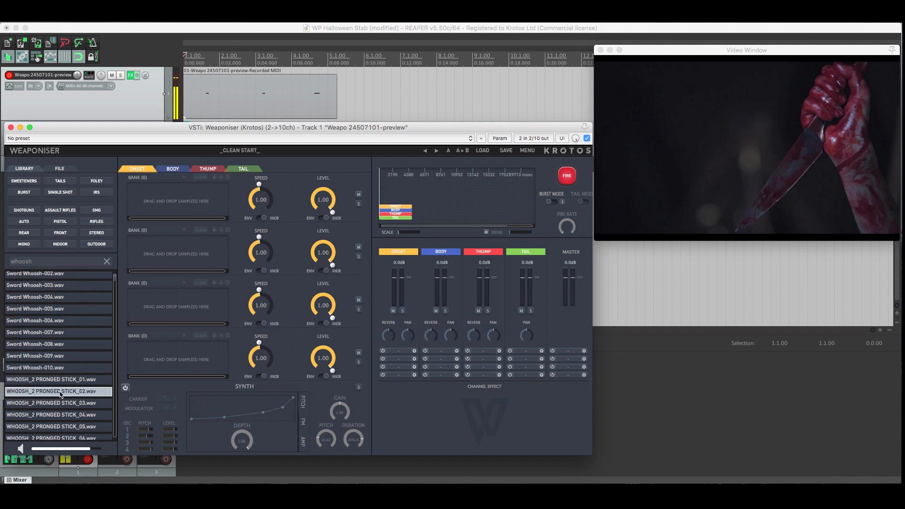
click(54, 403)
drag(54, 379, 180, 198)
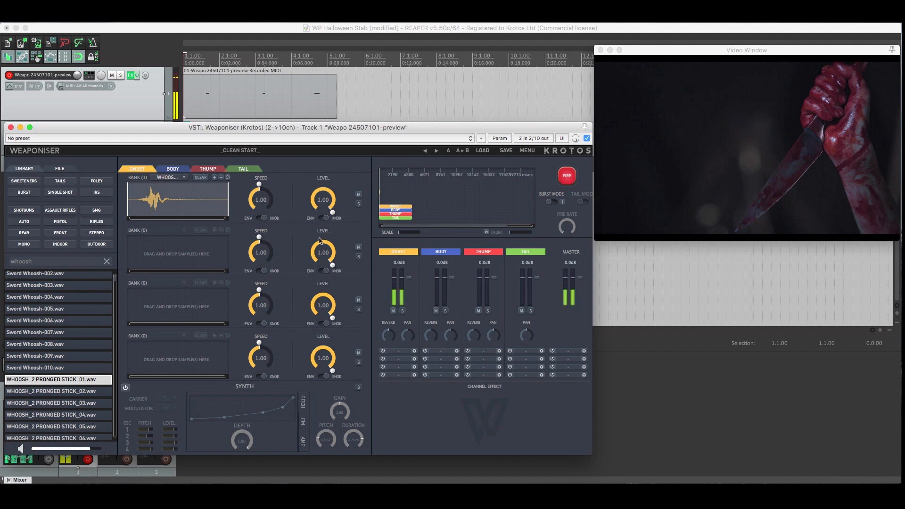
In the Body layer, search the samples for "cabbage" and load Cabbage_Medium_Hit_01.wav into the first bank.
click(173, 170)
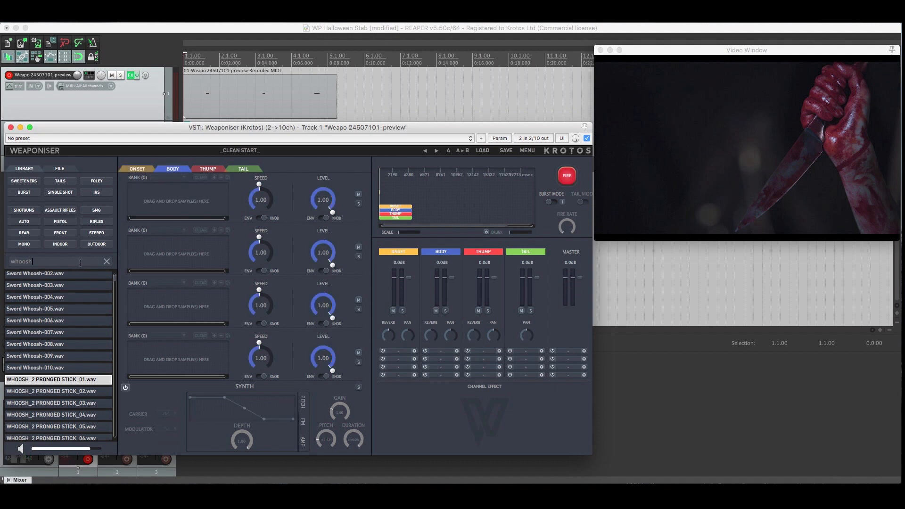
click(107, 263)
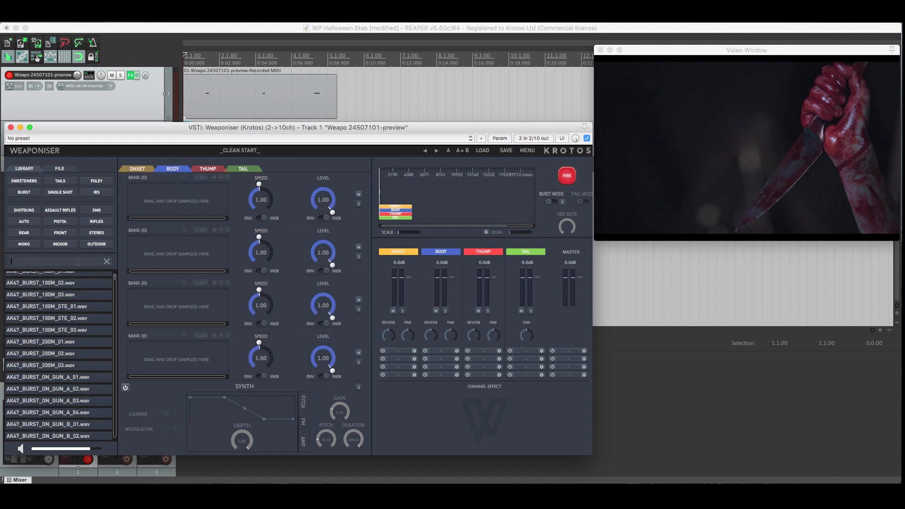
text(cabbage)
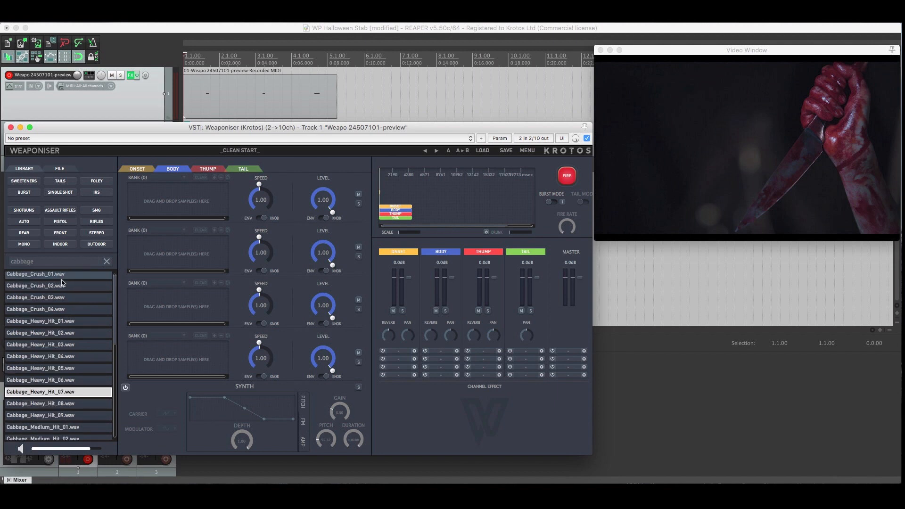
click(31, 277)
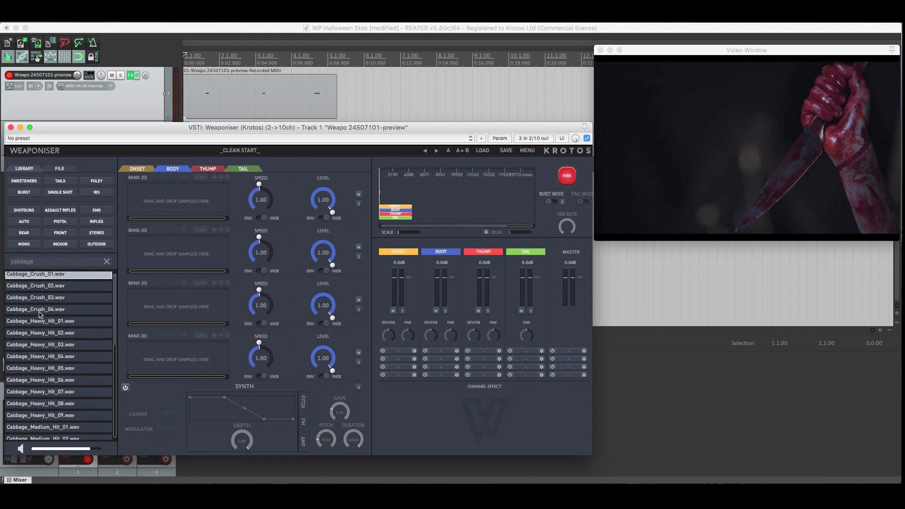
scroll(43, 377, down, 2)
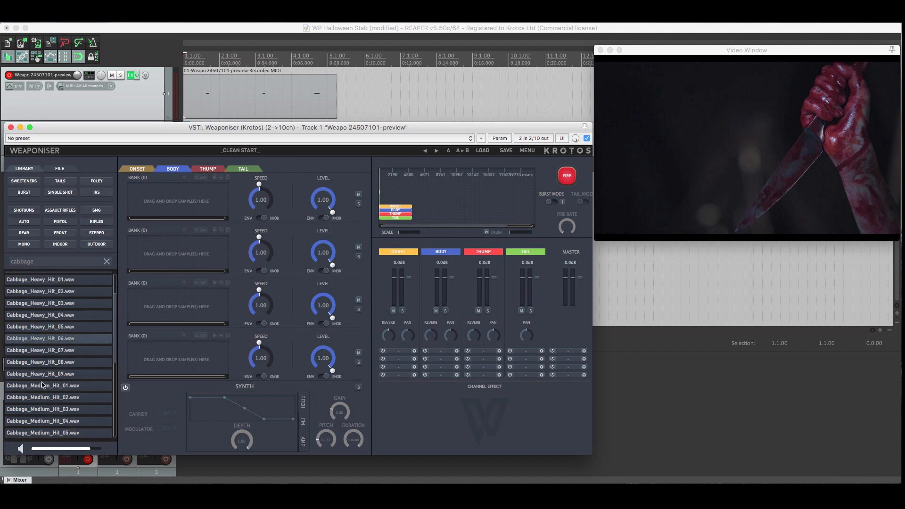
click(42, 386)
drag(43, 386, 175, 208)
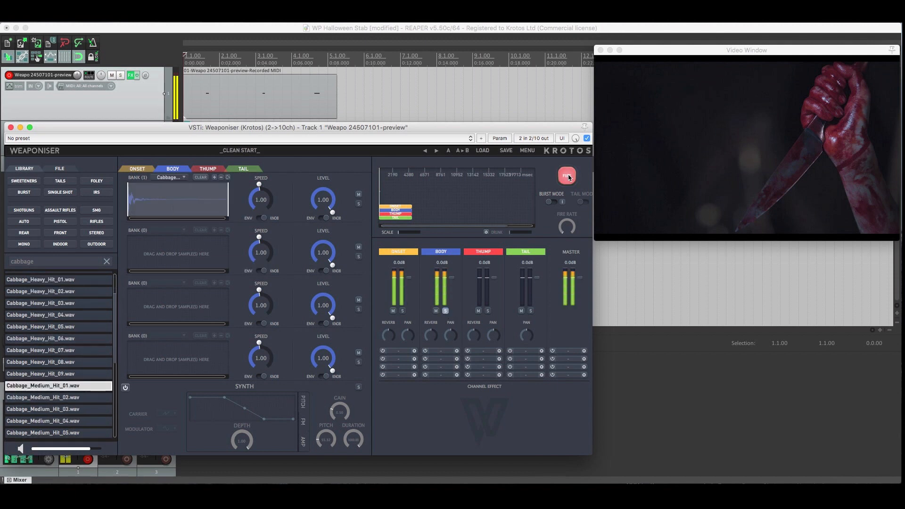
Search the library for "thud", load Boxing Glove_Punch_Thud_01.wav into the Body layer's second bank and fire the sound.
click(106, 262)
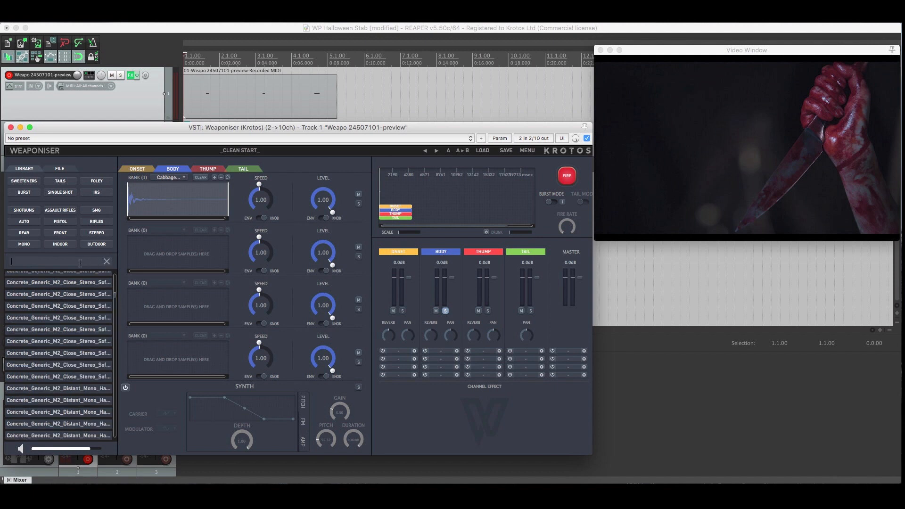
click(80, 263)
text(thud)
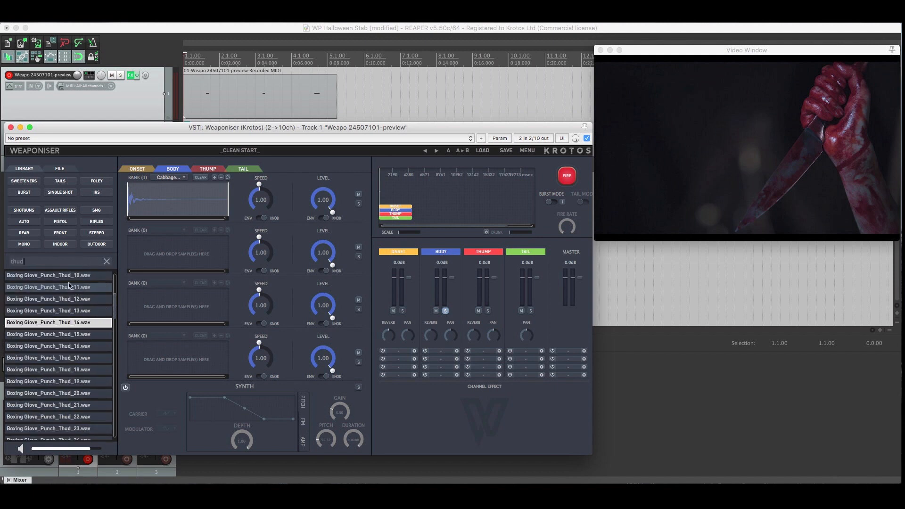
click(64, 280)
scroll(56, 334, up, 5)
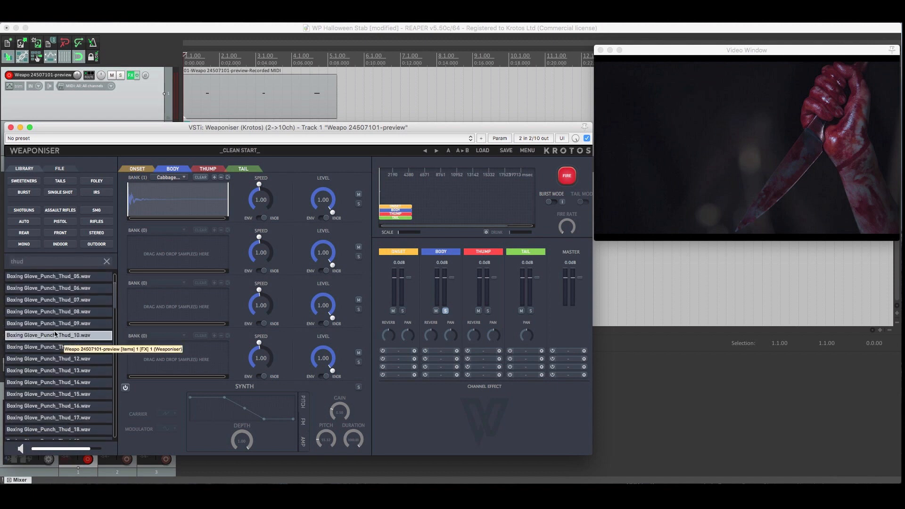
drag(47, 275, 153, 255)
click(563, 176)
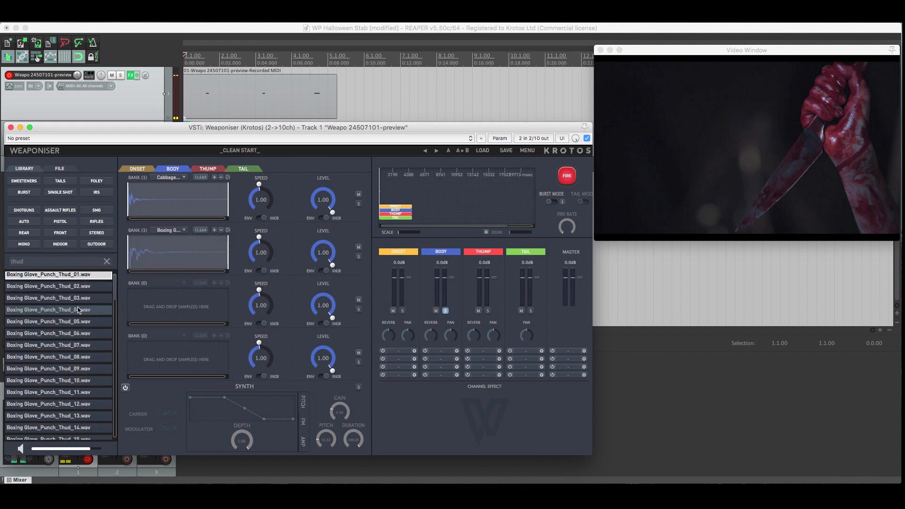
Search the sample library for "wood" and audition the Wood_Rustic impact samples.
click(106, 262)
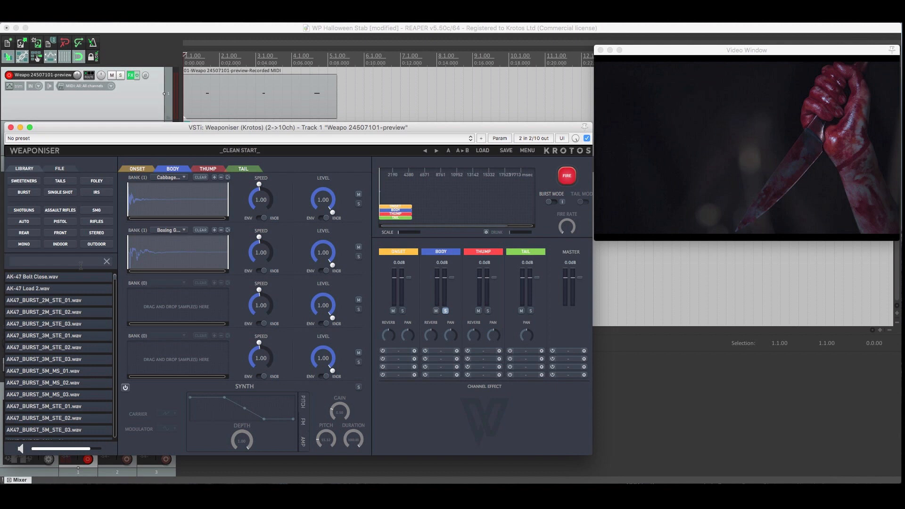
text(wood)
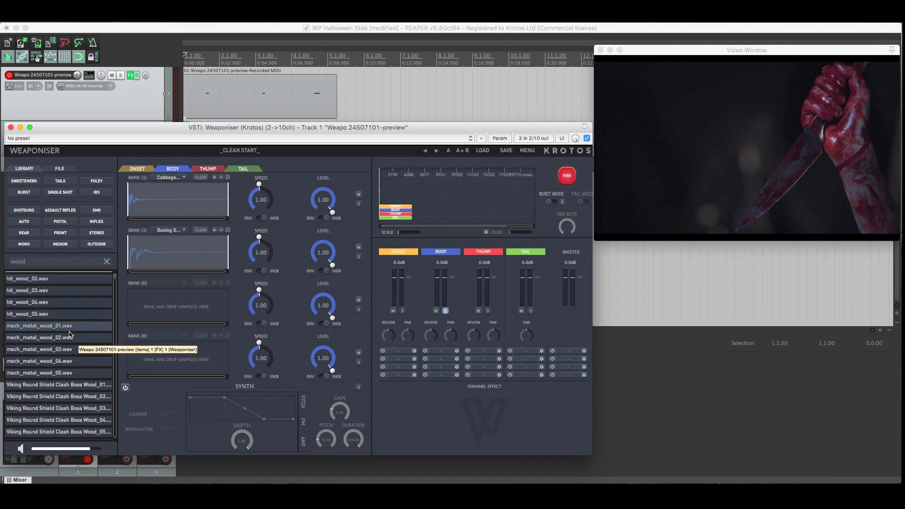
scroll(66, 326, down, 3)
scroll(65, 325, up, 4)
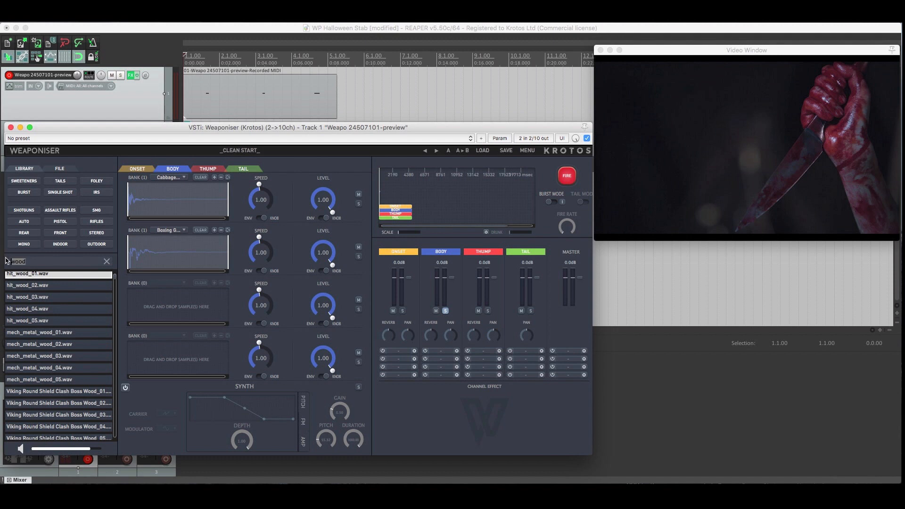
key(BackSpace)
scroll(38, 401, down, 15)
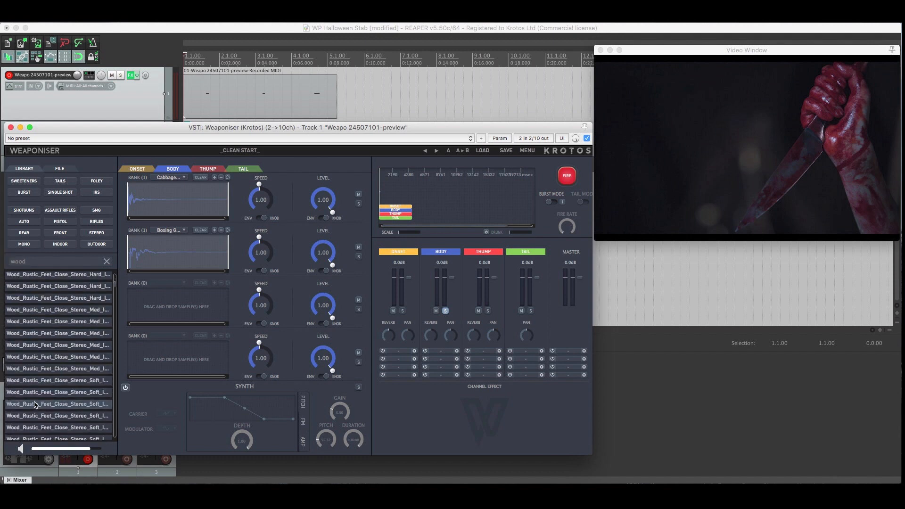
scroll(38, 403, down, 5)
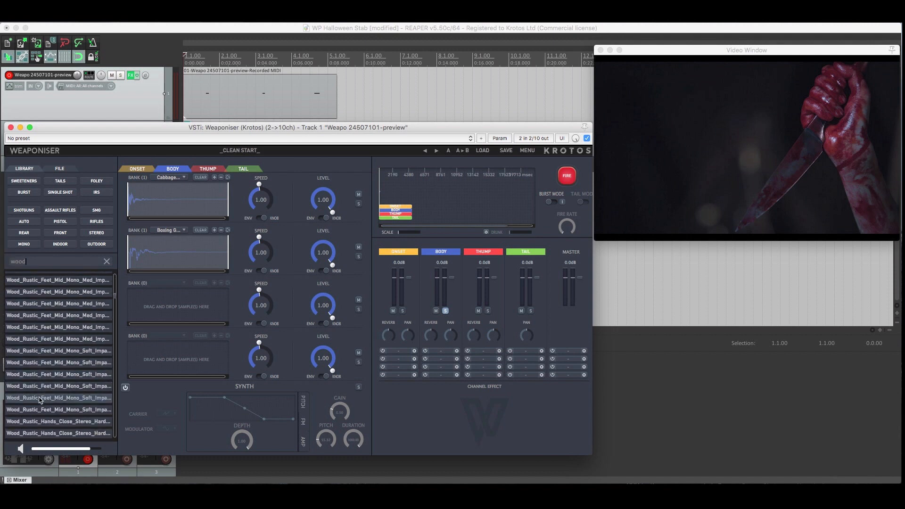
click(66, 348)
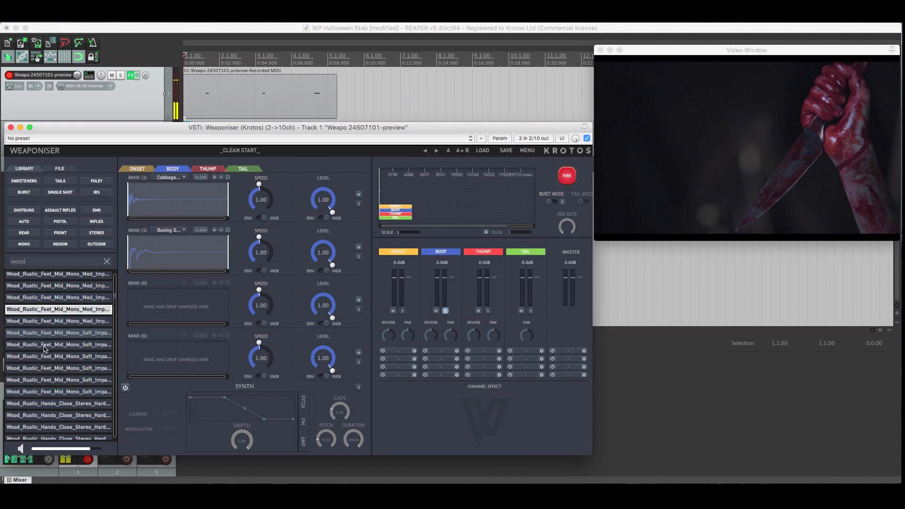
scroll(39, 386, down, 4)
click(39, 387)
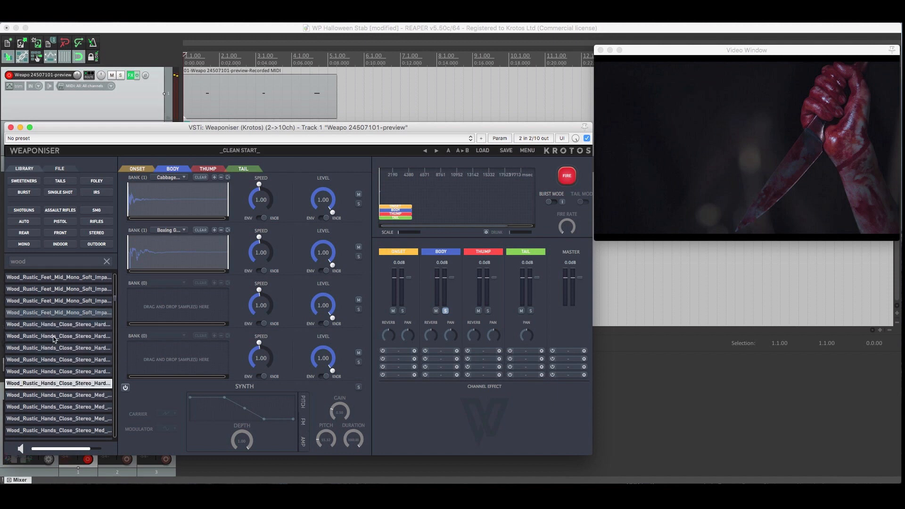
scroll(40, 396, down, 1)
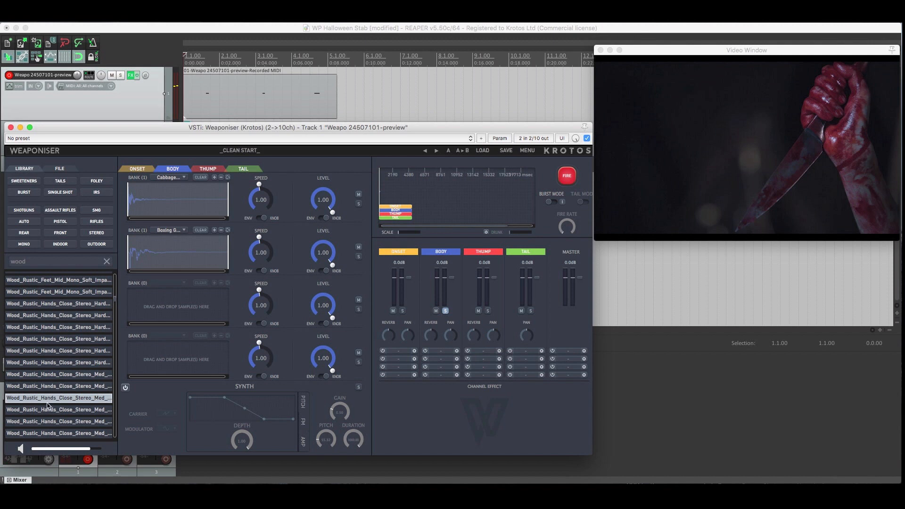
scroll(47, 404, down, 9)
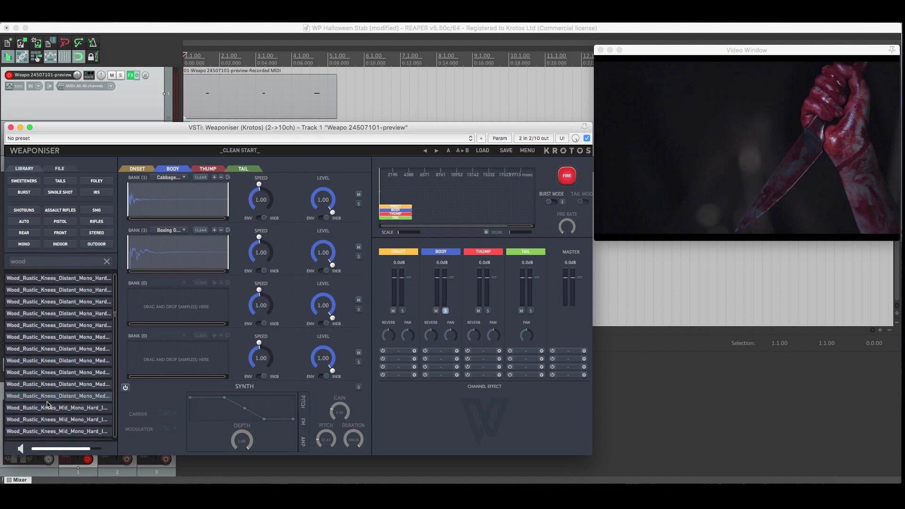
scroll(48, 404, down, 10)
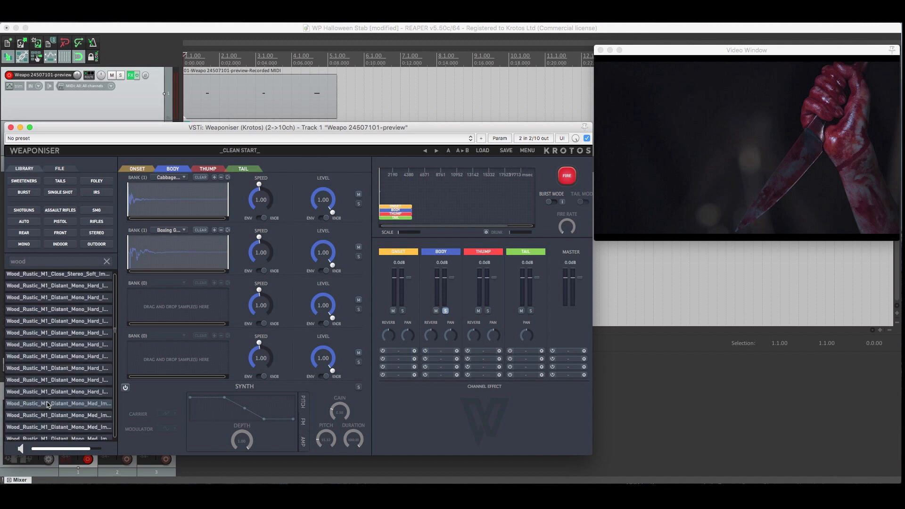
scroll(47, 404, down, 10)
Load a Wood_Rustic_M2_Mid_Mono_Soft impact sample into the Body layer's third bank and fire the layered sound.
click(68, 354)
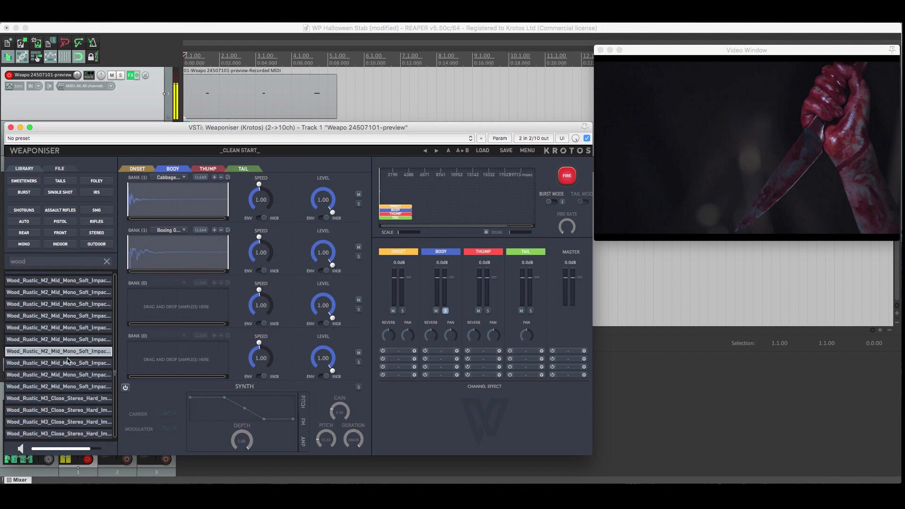
click(48, 315)
click(44, 302)
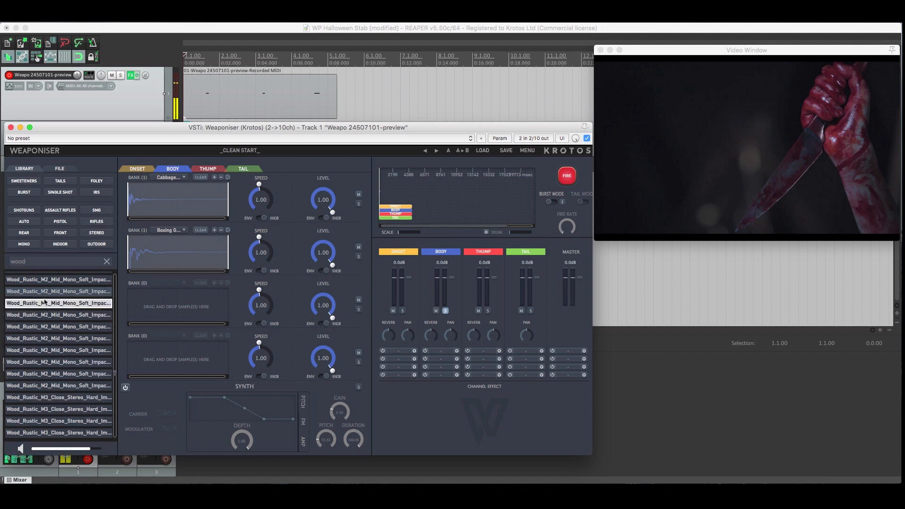
drag(44, 302, 148, 314)
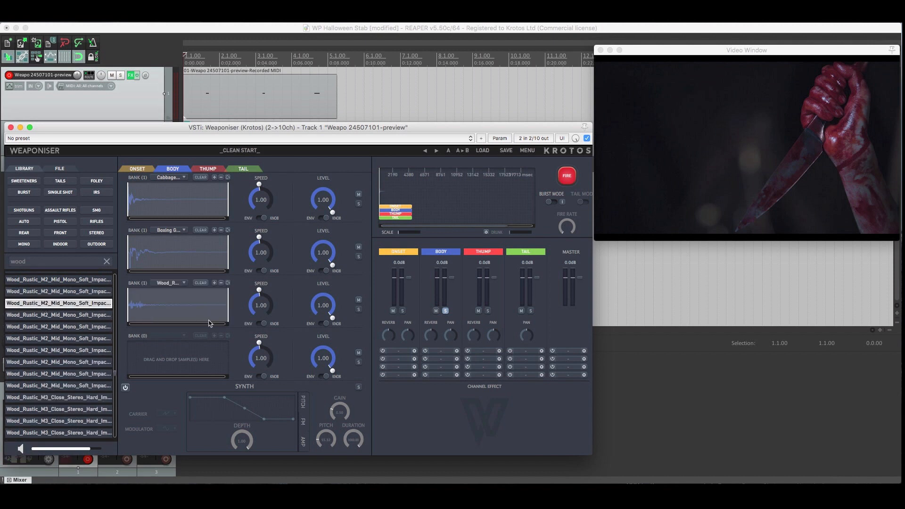
click(567, 175)
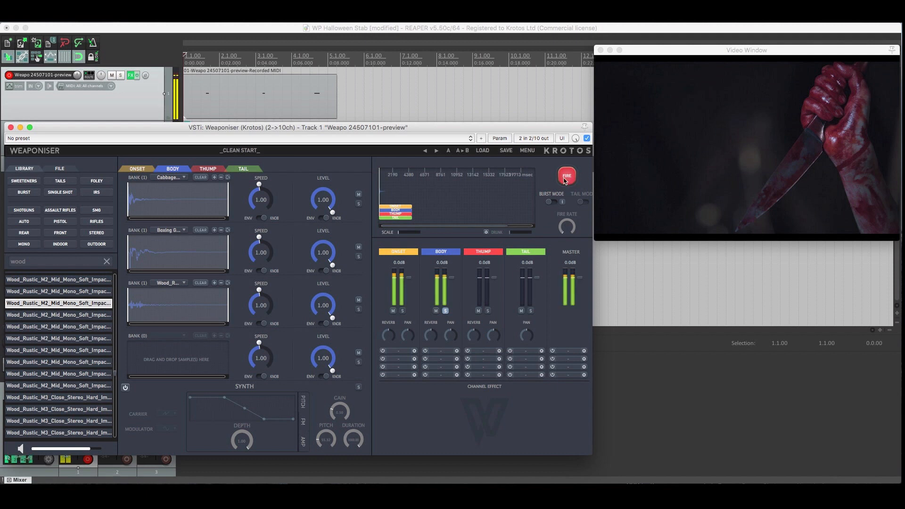
Set the first three Body banks' speeds to 0.89, 0.85 and 0.98 and levels to 0.88, 0.80 and 0.91, and fire the sound.
drag(249, 252, 253, 242)
drag(255, 193, 257, 211)
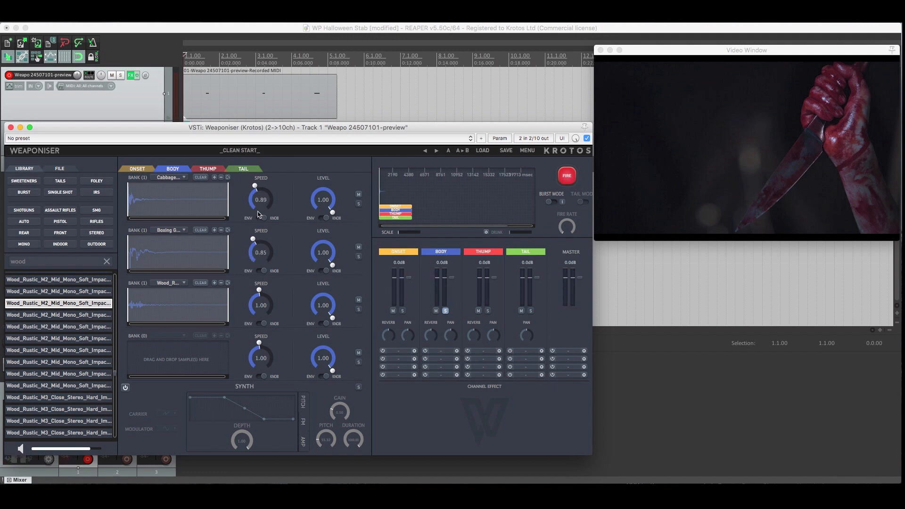
drag(254, 300, 255, 303)
drag(324, 244, 327, 257)
drag(323, 301, 324, 310)
drag(322, 197, 323, 205)
click(563, 182)
Delay the Body block on the timeline to start where the Onset block ends, and fire the sound to check the timing.
drag(398, 232, 426, 209)
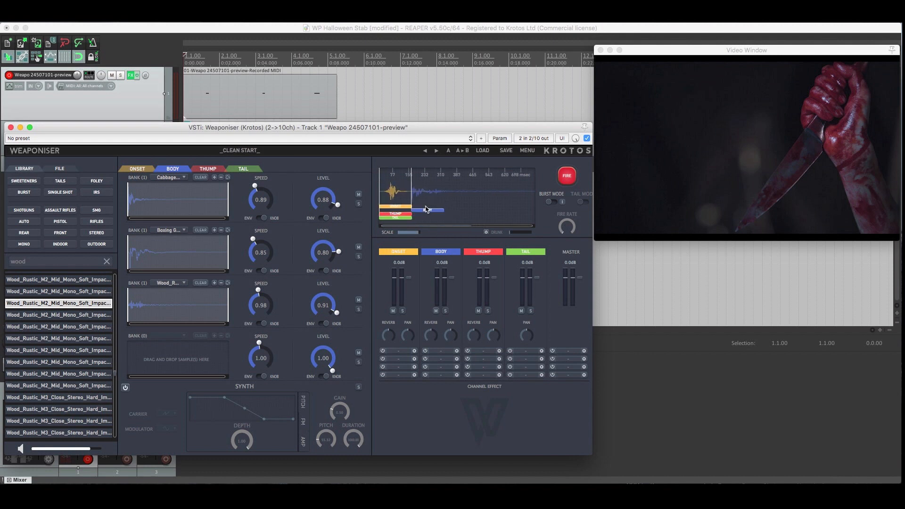
click(566, 176)
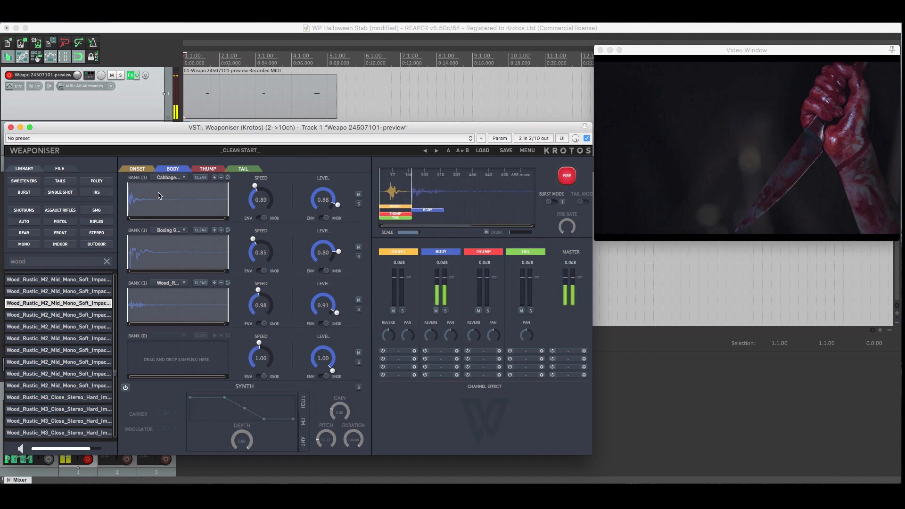
Find the Butternut_Squash_Stab samples, load 01 and 02 into the Thump layer's first two banks, and solo the layer.
click(207, 169)
click(107, 262)
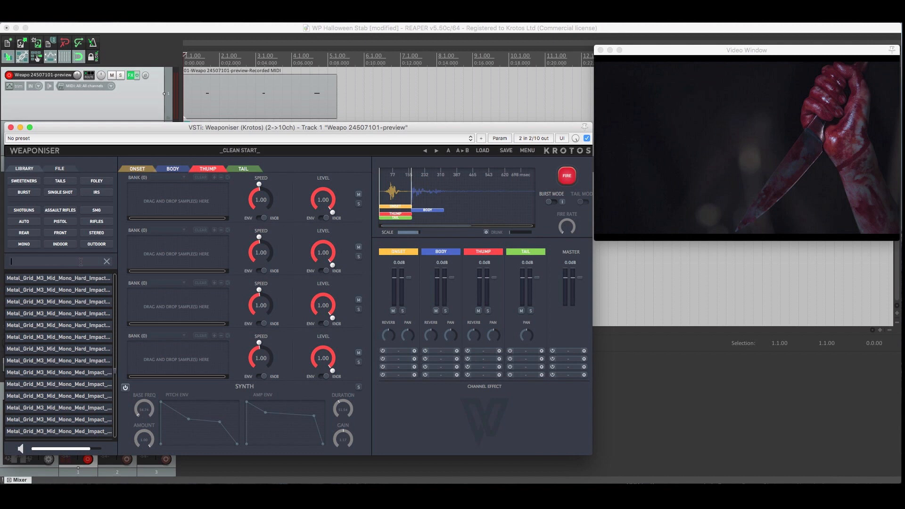
text(butt)
scroll(83, 303, up, 1)
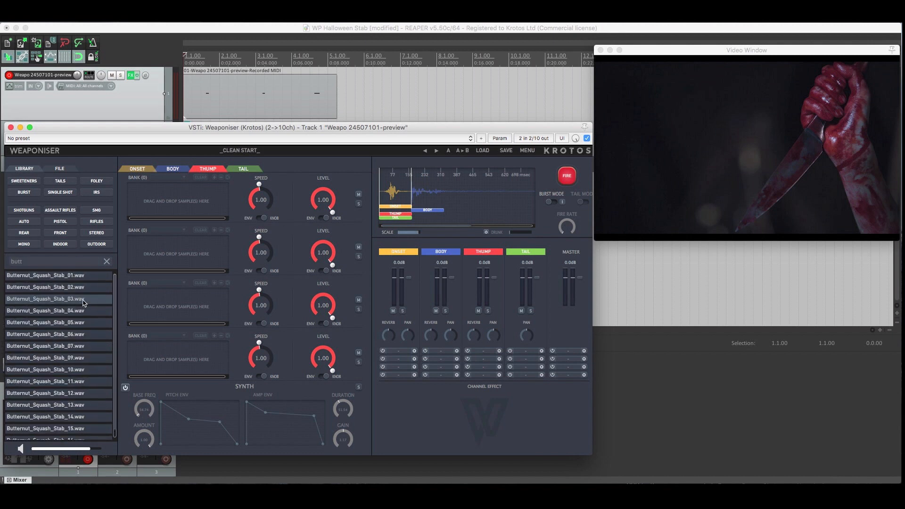
drag(40, 275, 150, 209)
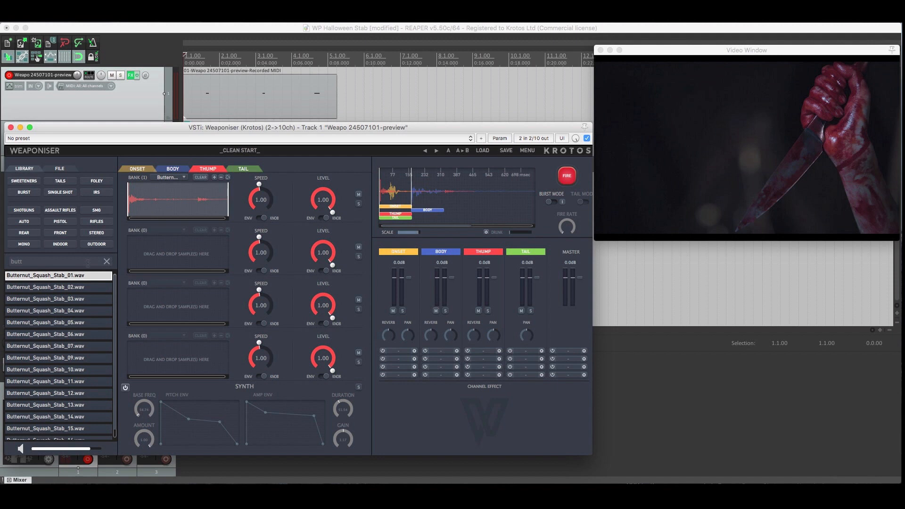
drag(40, 287, 148, 270)
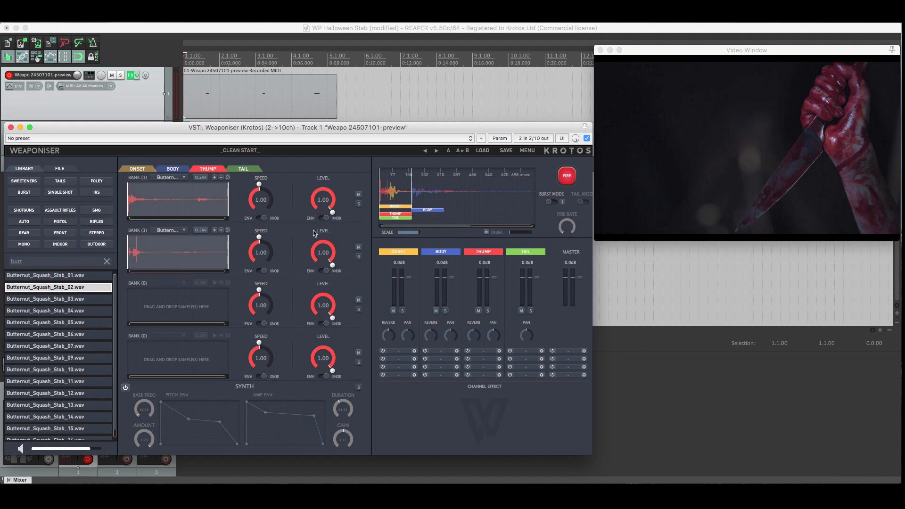
click(487, 310)
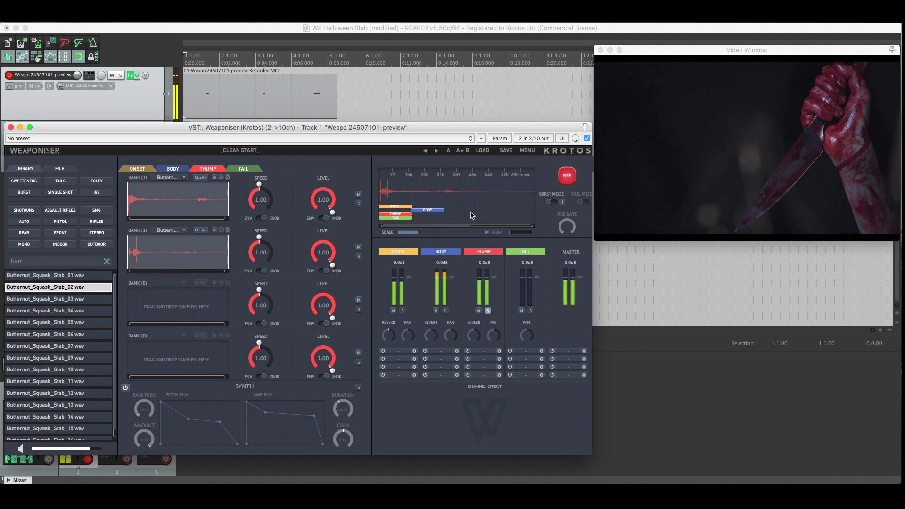
click(89, 289)
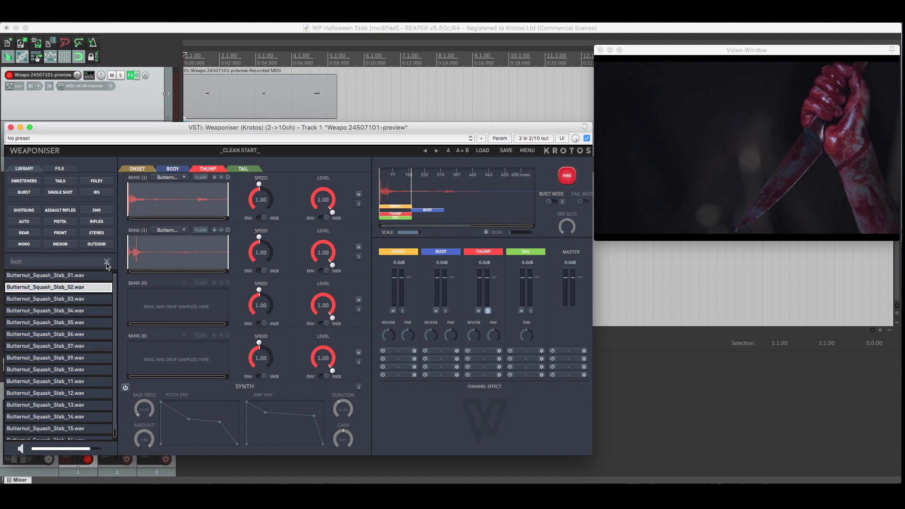
Search the sample library for "crunch" and load Apple_Crunch_01 into Thump's third bank, trimmed to its final burst.
click(107, 262)
text(crunch)
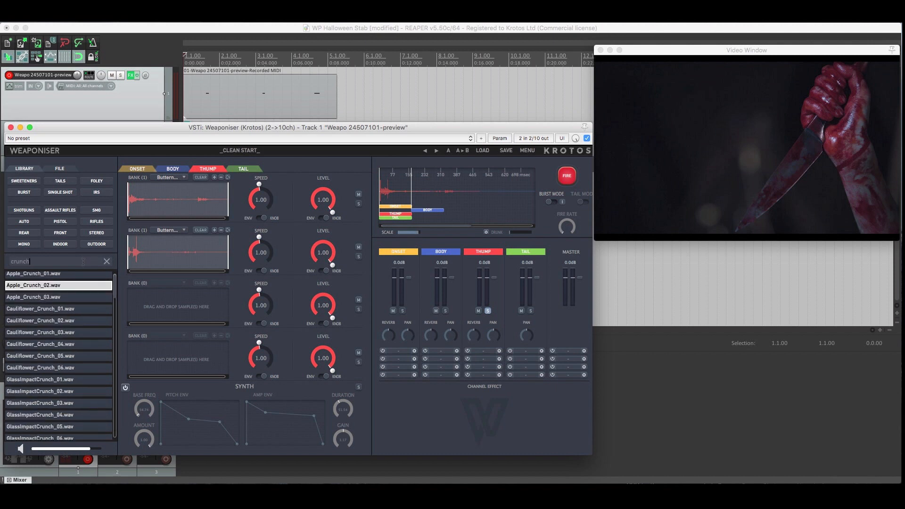
click(35, 277)
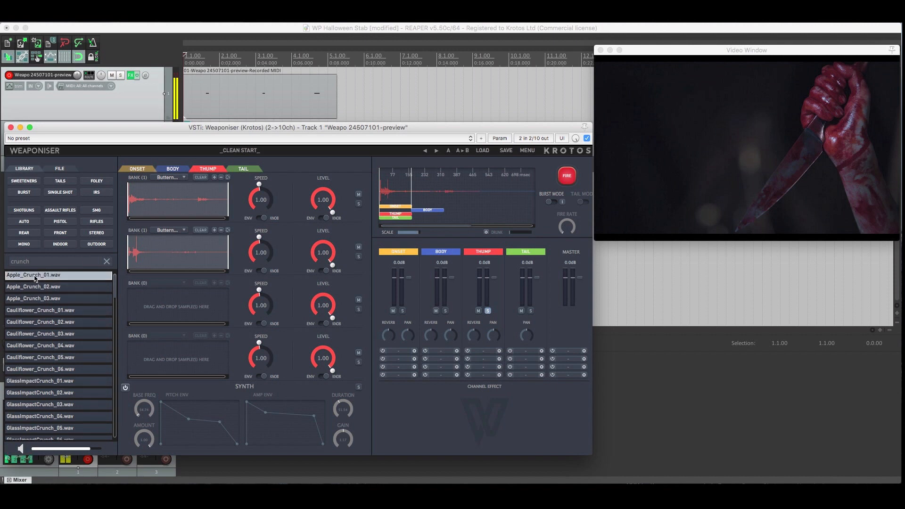
drag(35, 278, 222, 309)
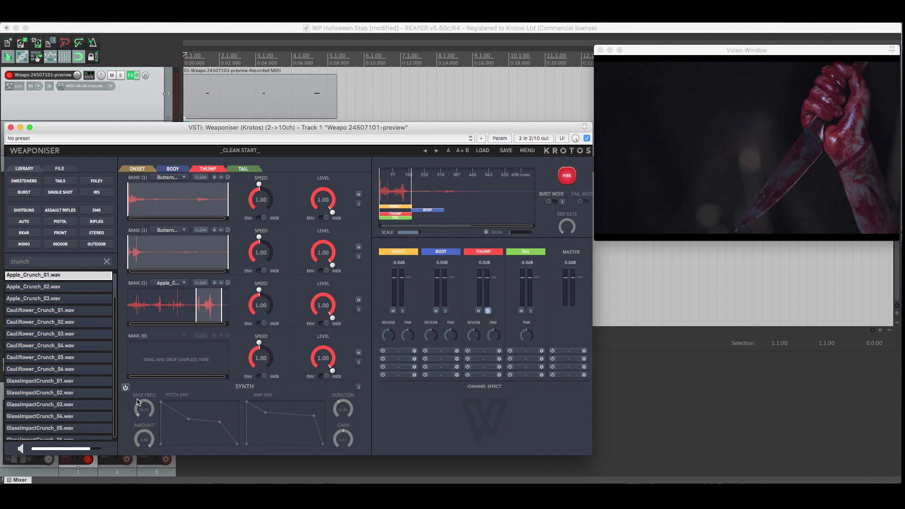
Enable the Thump synth, shape a fast-falling pitch envelope and a longer sustained amp envelope, and fire the sound.
click(125, 387)
drag(187, 420, 213, 433)
drag(265, 413, 299, 408)
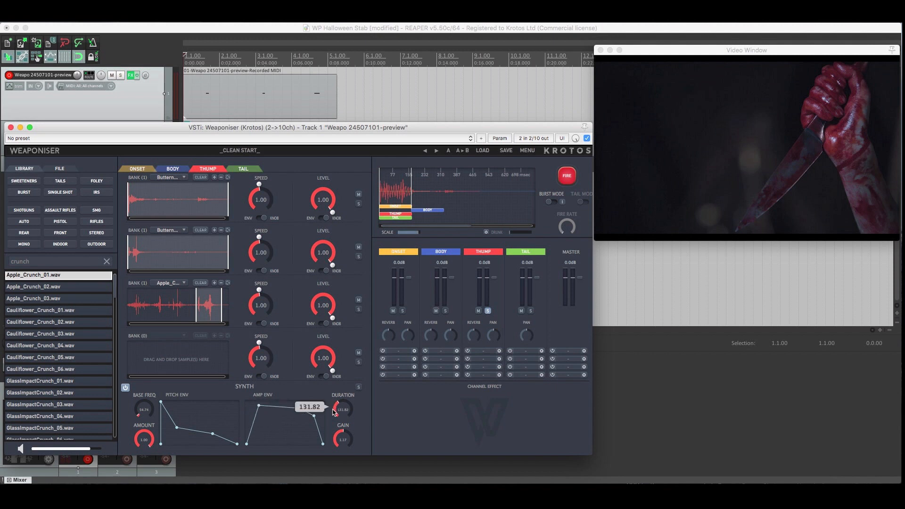
drag(177, 428, 212, 438)
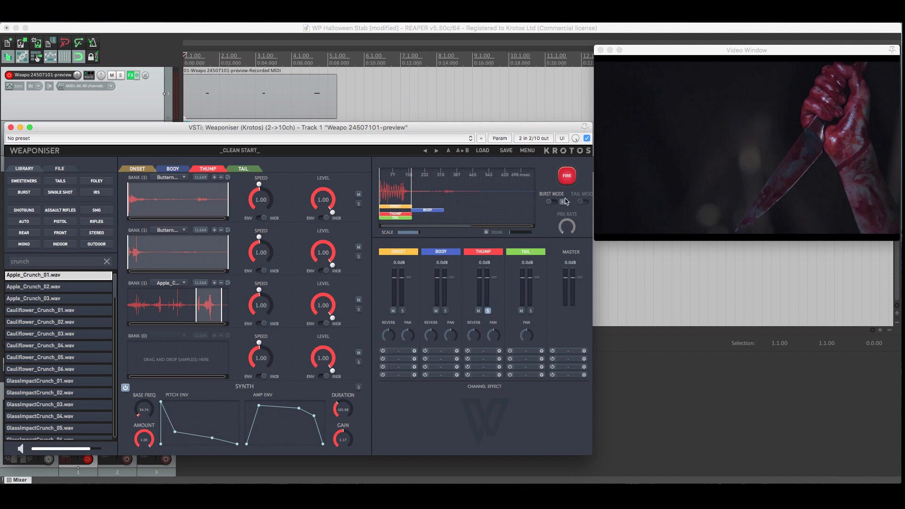
click(566, 179)
Refine the Thump synth's amp envelope, delay the Thump block to start with the Body block, and end the Thump solo.
drag(299, 408, 296, 413)
drag(404, 216, 437, 220)
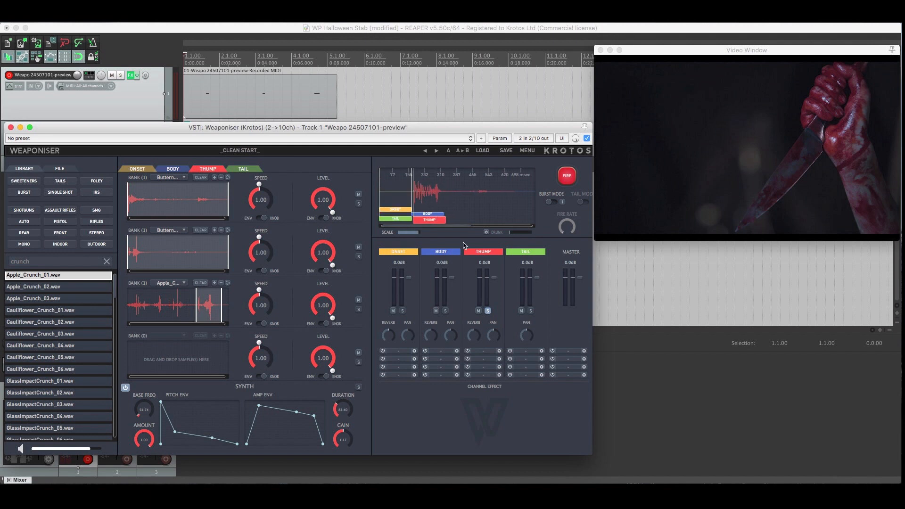
click(487, 310)
Search for "cele" and load trimmed sections of Celery_Crush_01 and Celery_Crush_02 into the Tail layer's first two banks.
click(534, 256)
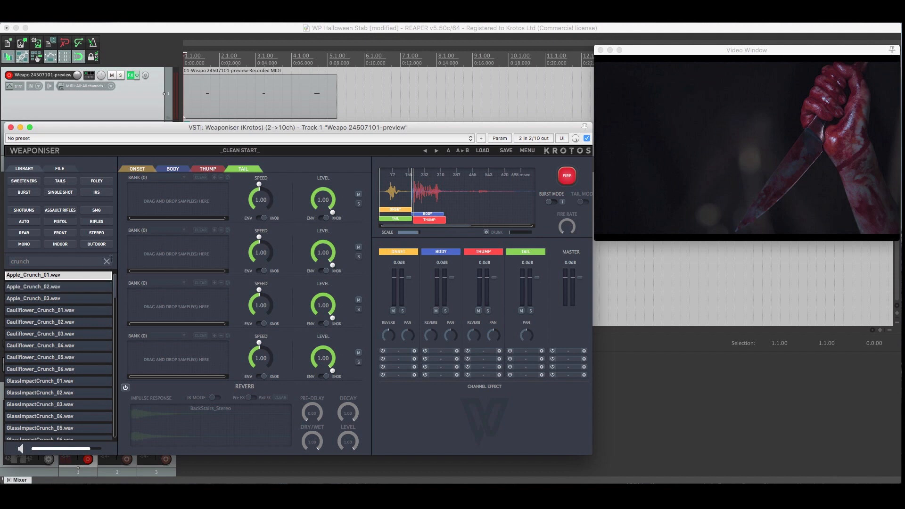
click(107, 261)
text(cele)
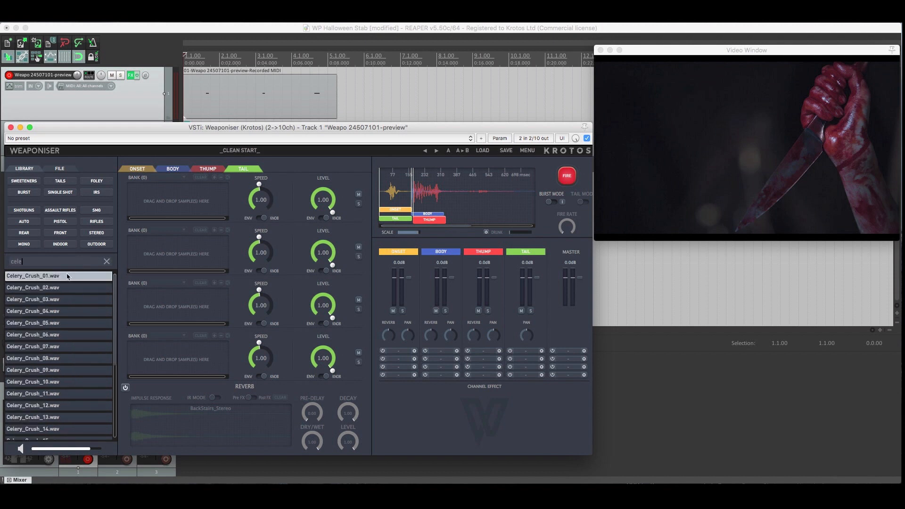
click(31, 282)
drag(29, 280, 172, 204)
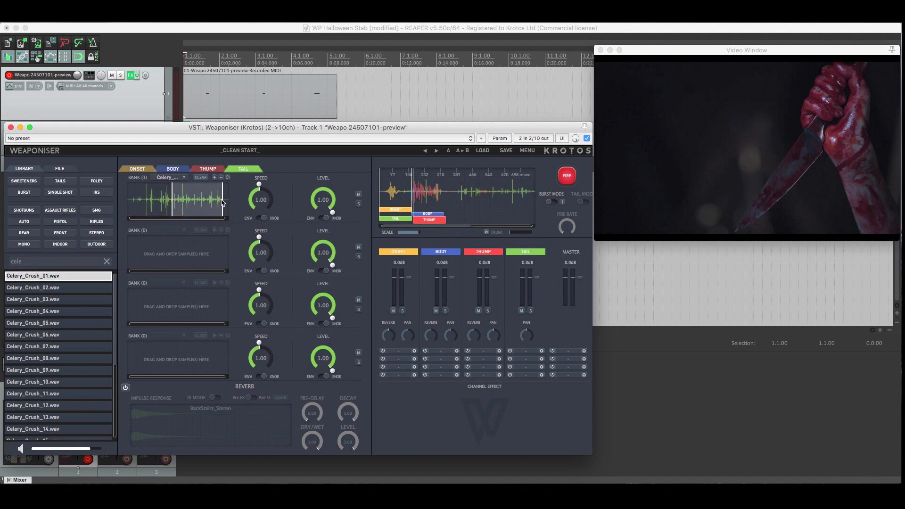
drag(56, 288, 131, 256)
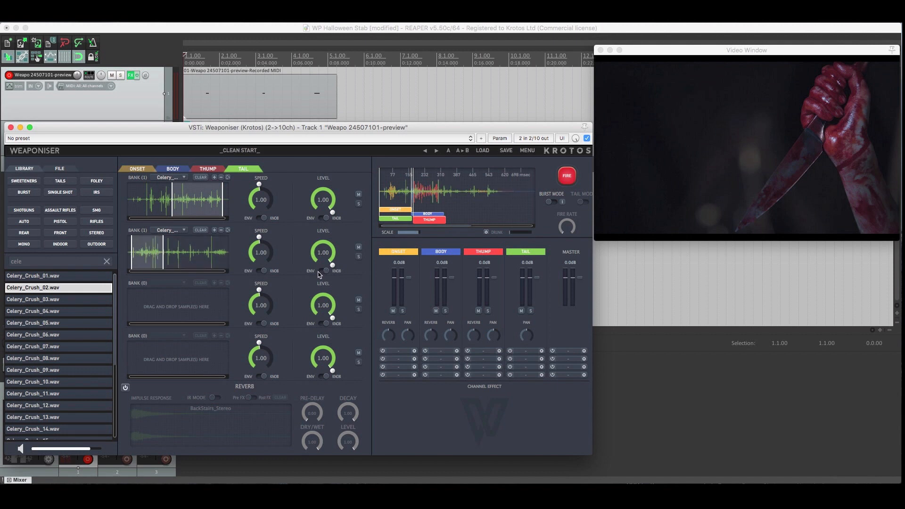
Switch the levels of the first two Tail banks to envelopes and shape each as a gradual decay.
click(320, 271)
click(323, 218)
drag(323, 184, 339, 201)
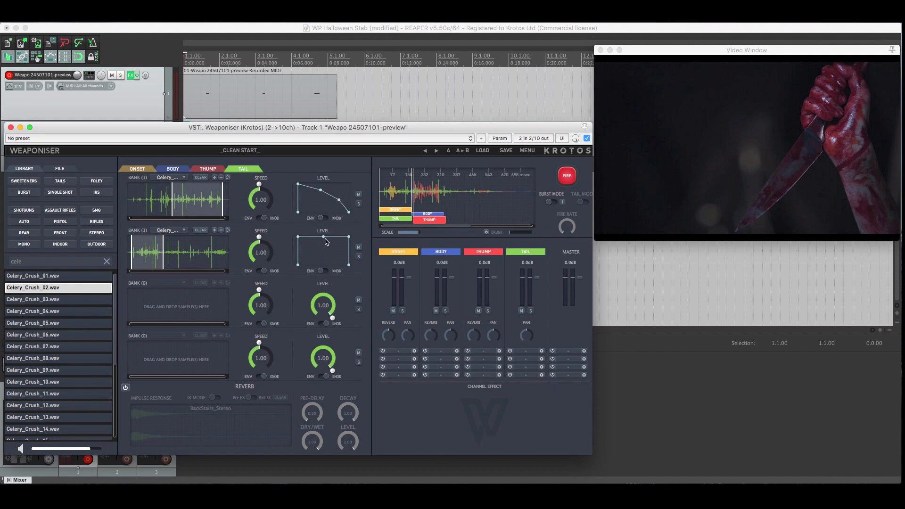
drag(323, 237, 333, 256)
Set the Tail speeds to 0.95 for the first bank and 0.76 for the second, and fire the sound.
drag(257, 247, 255, 252)
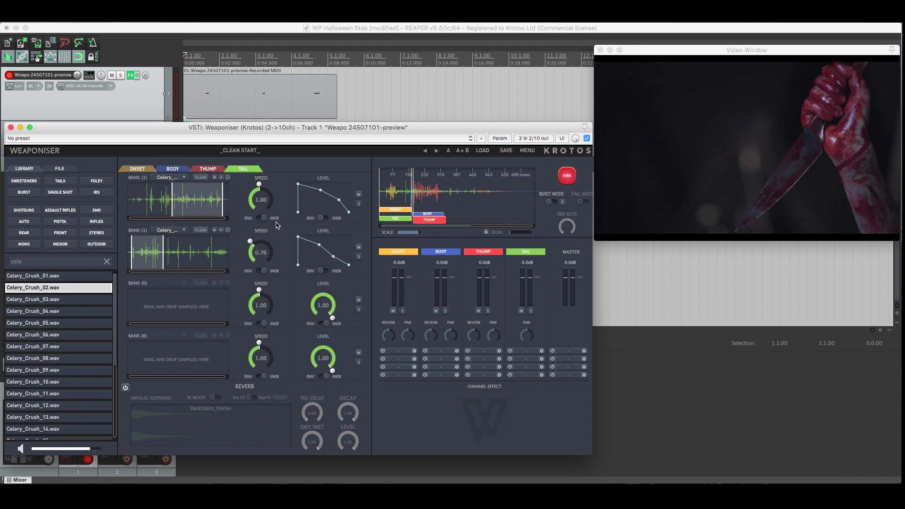
drag(263, 200, 264, 204)
click(565, 175)
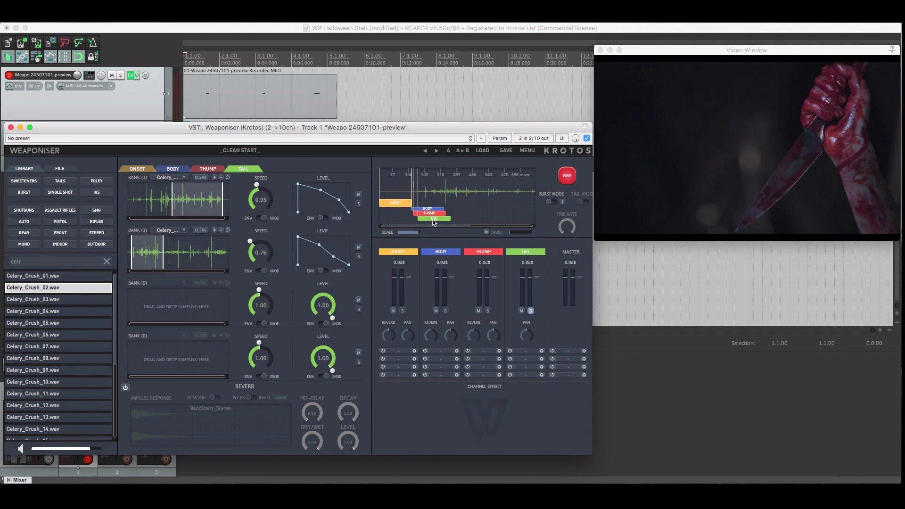
Align the Tail block's start with the Body and Thump blocks, end the Tail solo, and fire the full sound.
click(530, 312)
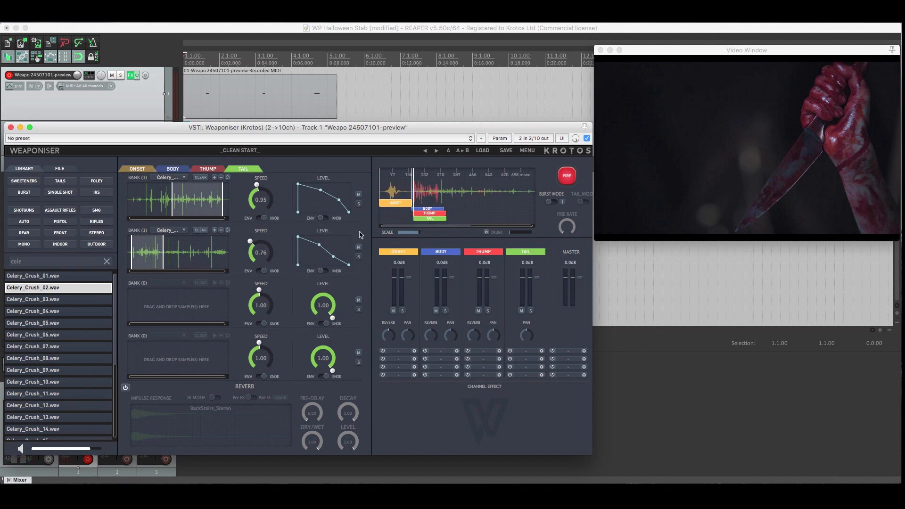
click(566, 175)
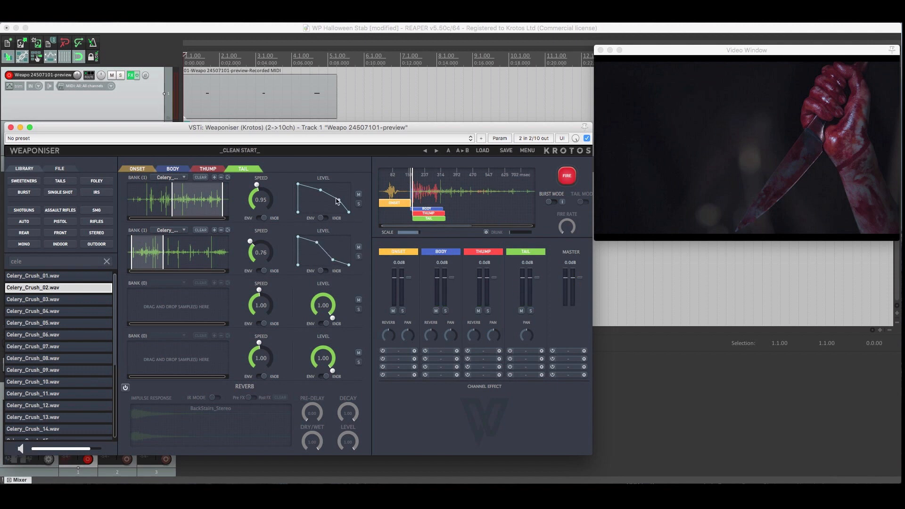
Steepen the decay of the first Tail bank's level envelope and play the project against the stabbing video.
drag(338, 200, 318, 191)
click(361, 108)
key(space)
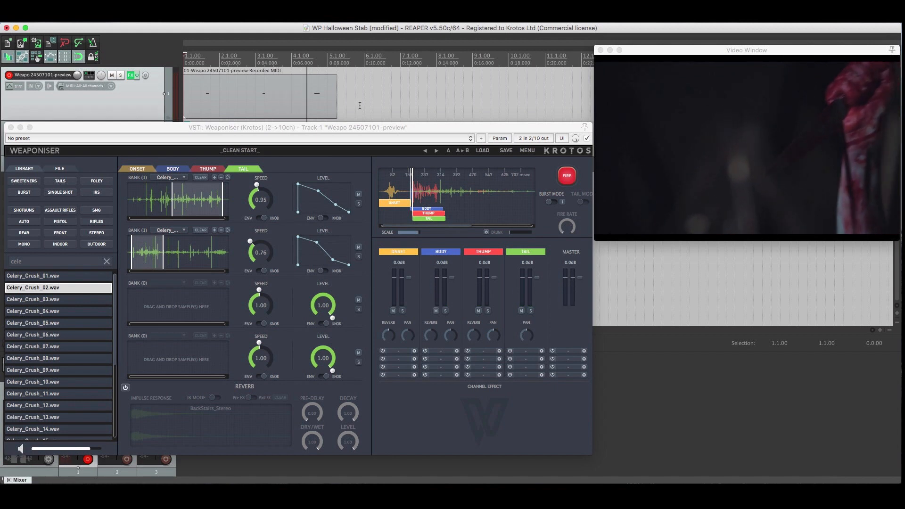
Add random variation to the speed and level controls across the Onset, Body, Thump and Tail layers, and enable the Drunk option.
click(137, 168)
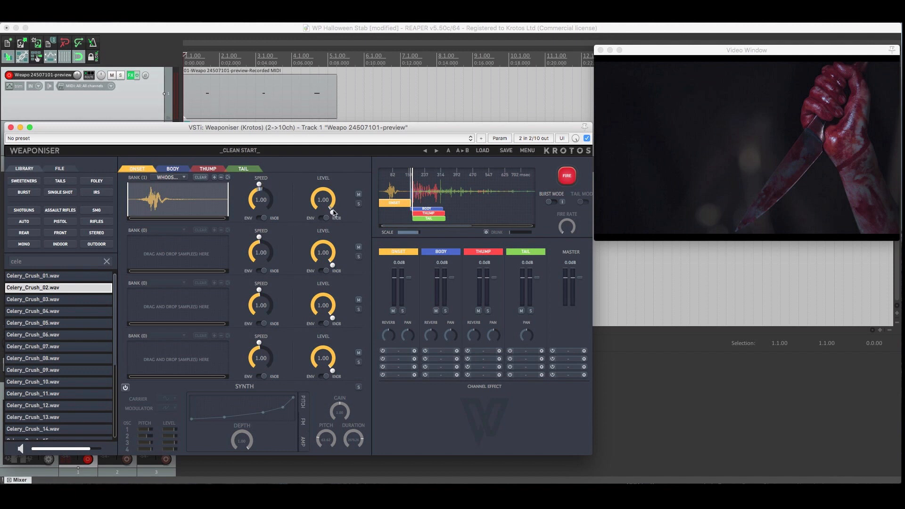
click(172, 168)
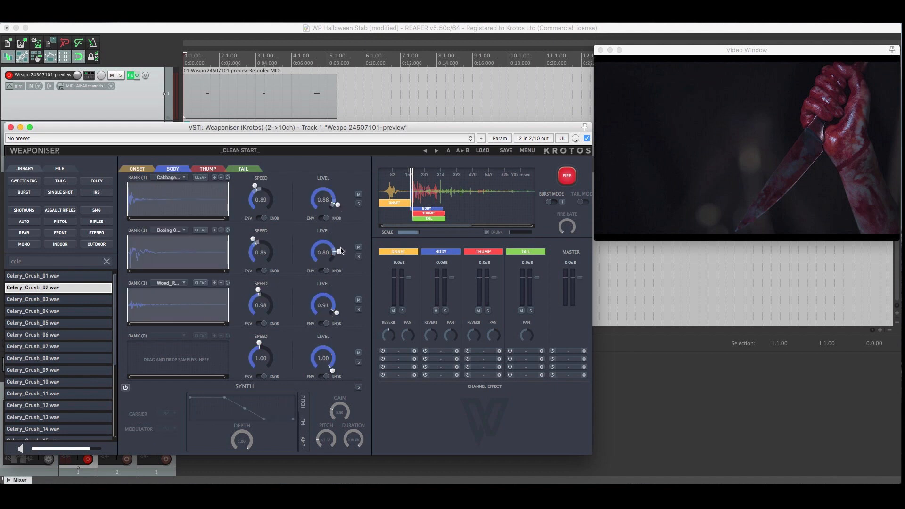
click(208, 169)
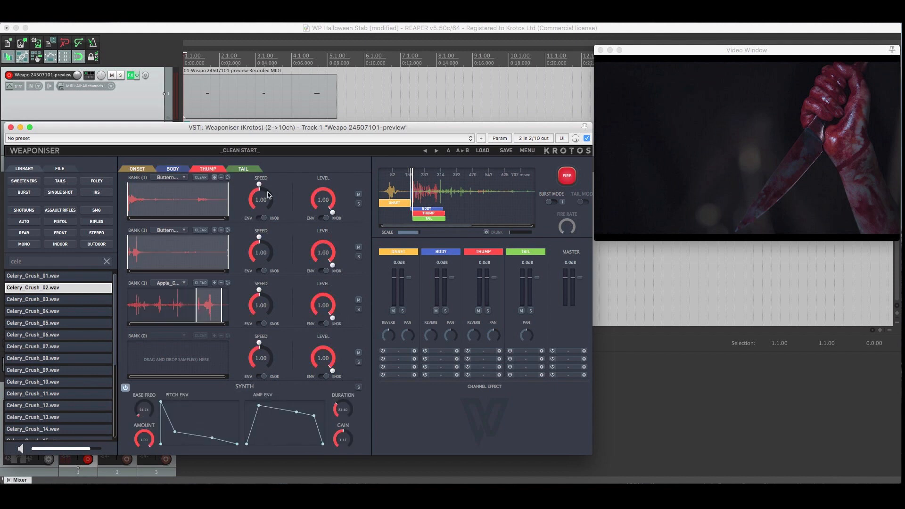
click(243, 169)
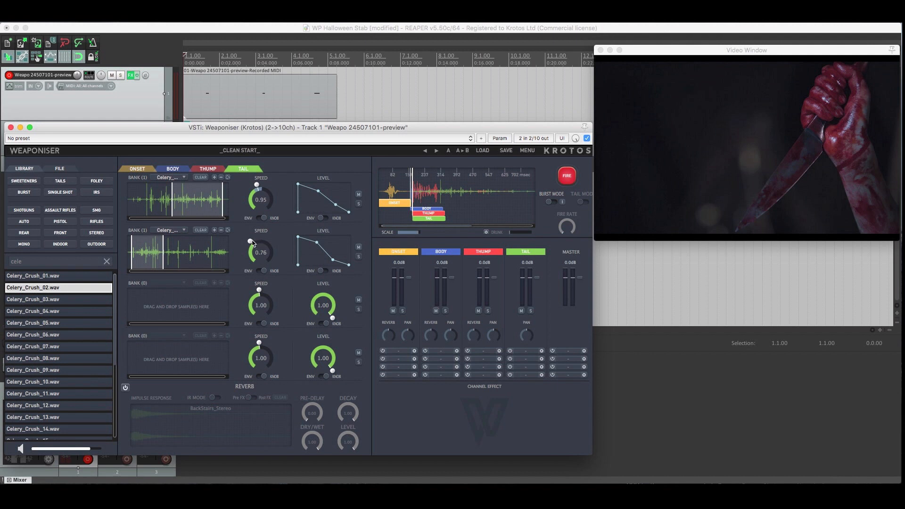
click(567, 179)
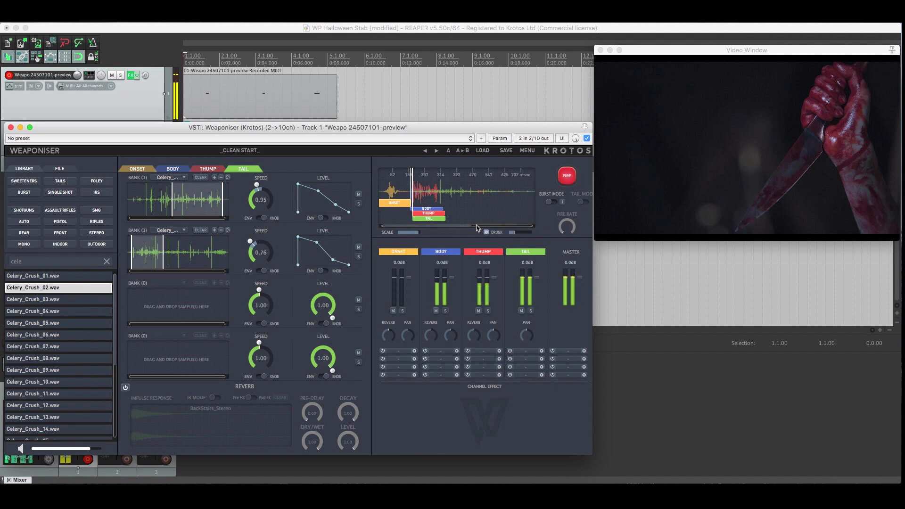
Search the library for "whoos" from the Onset layer and audition the WHOOSH_2 PRONGED STICK samples.
click(136, 168)
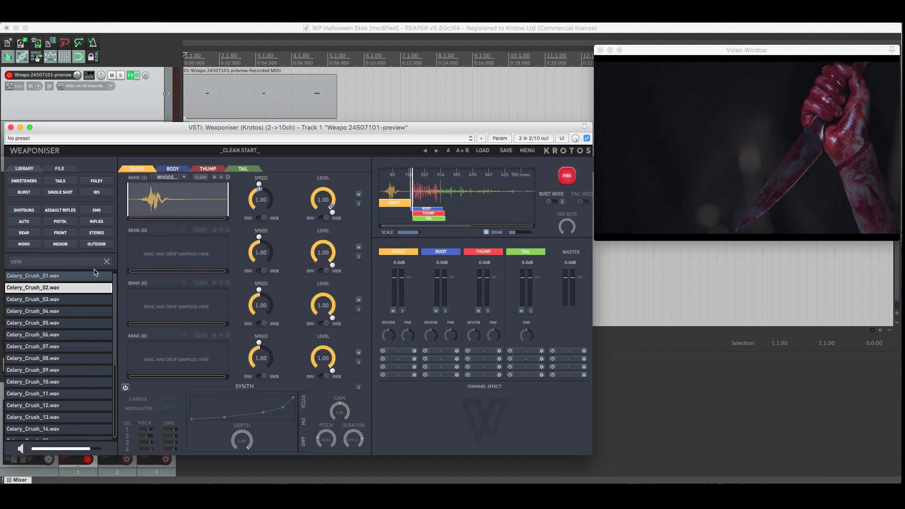
click(107, 261)
click(68, 263)
text(whoos)
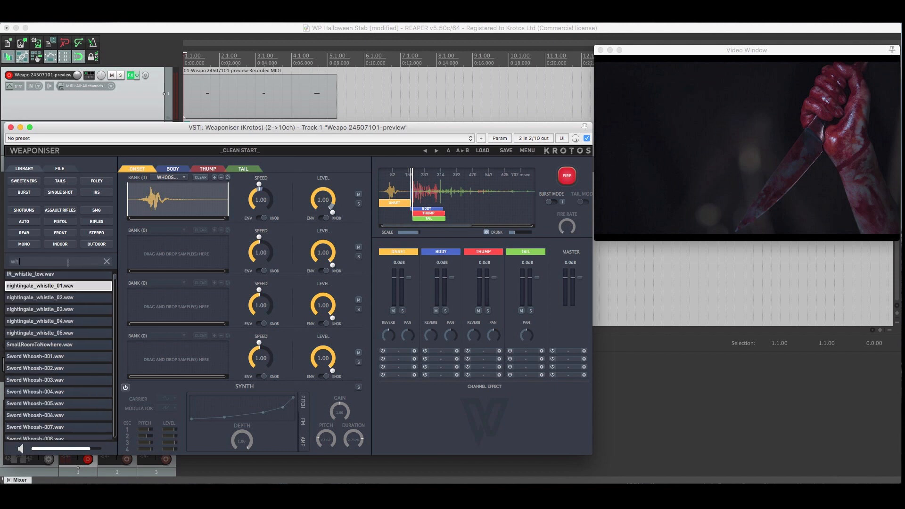
click(70, 286)
click(73, 408)
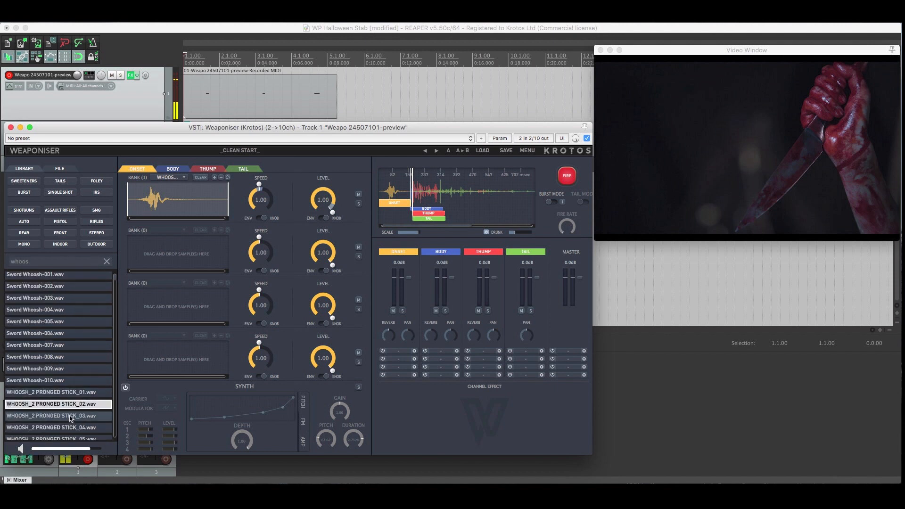
click(73, 417)
click(69, 428)
Add WHOOSH_2 PRONGED STICK_02, _03 and _04 to the Onset layer's first bank.
drag(67, 405, 163, 225)
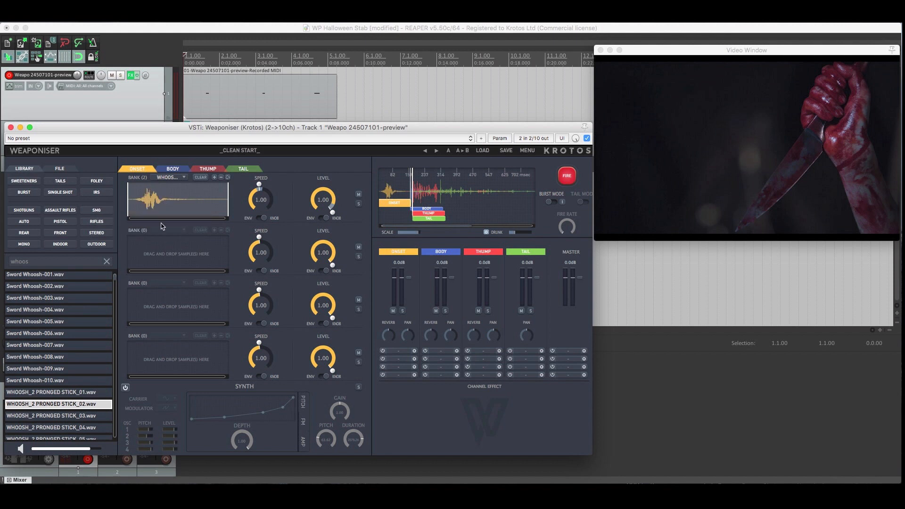
drag(71, 415, 164, 224)
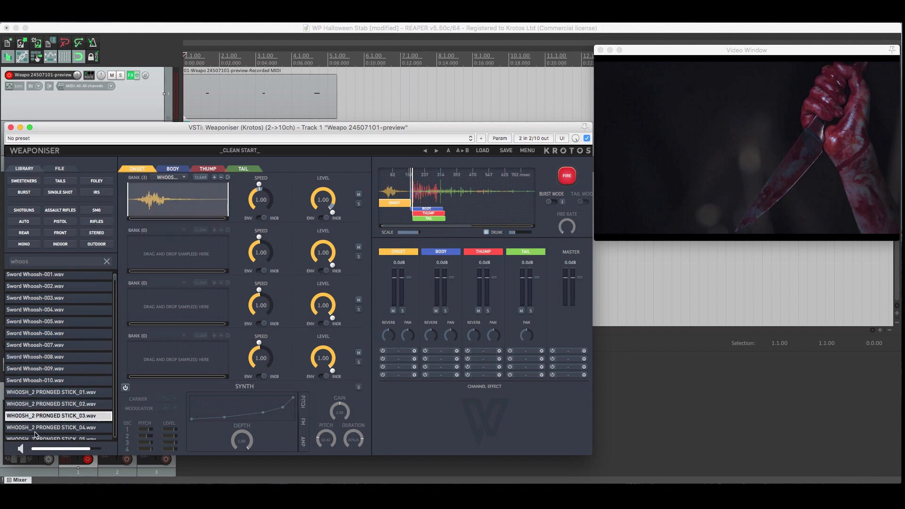
drag(38, 428, 183, 228)
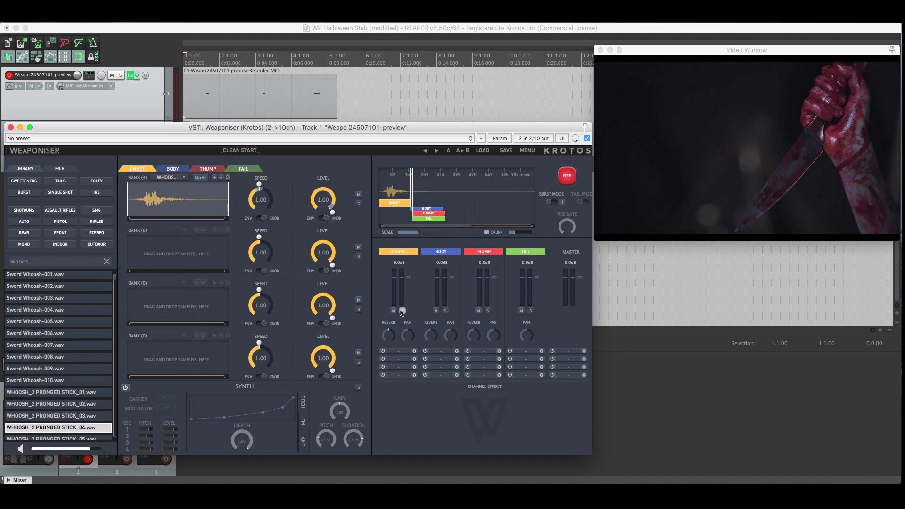
Solo the Onset layer, fire it repeatedly to compare the whoosh variations, and end the solo.
click(567, 177)
click(567, 176)
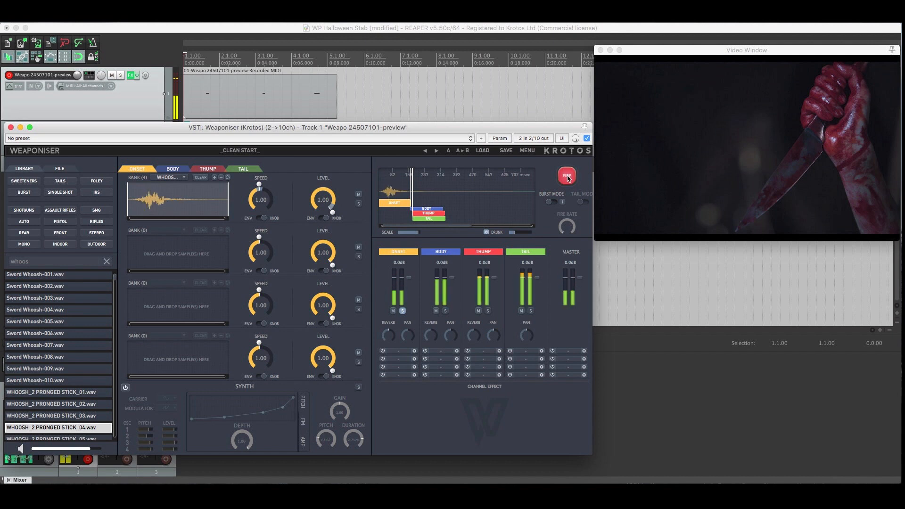
click(567, 176)
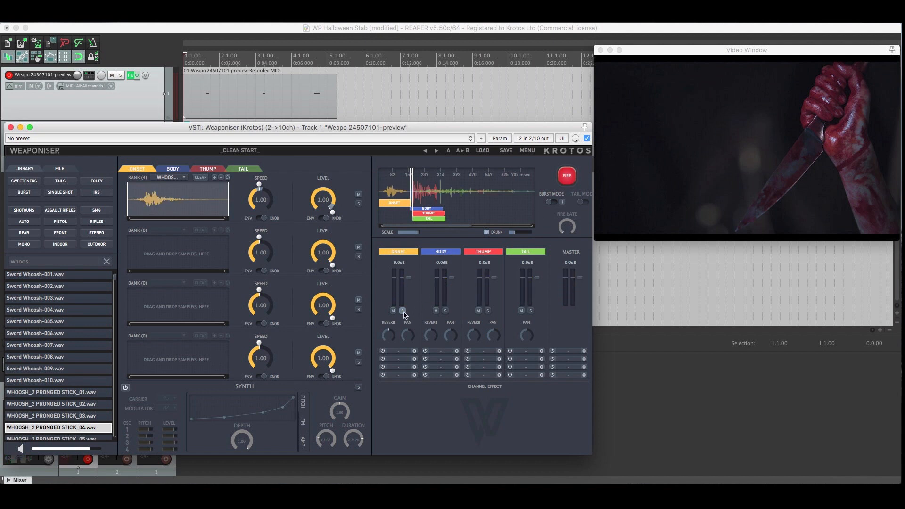
Play the Halloween clip from the start with the current stab design, and stop playback.
click(408, 117)
key(space)
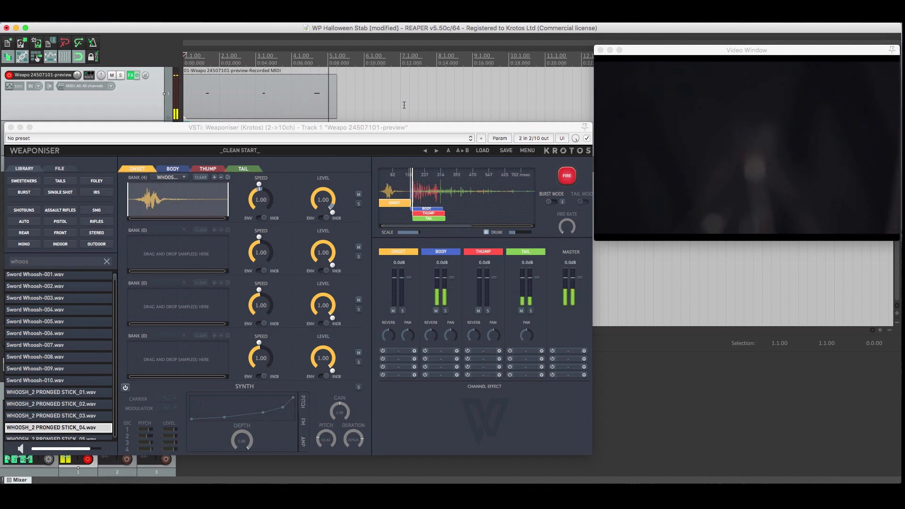
key(space)
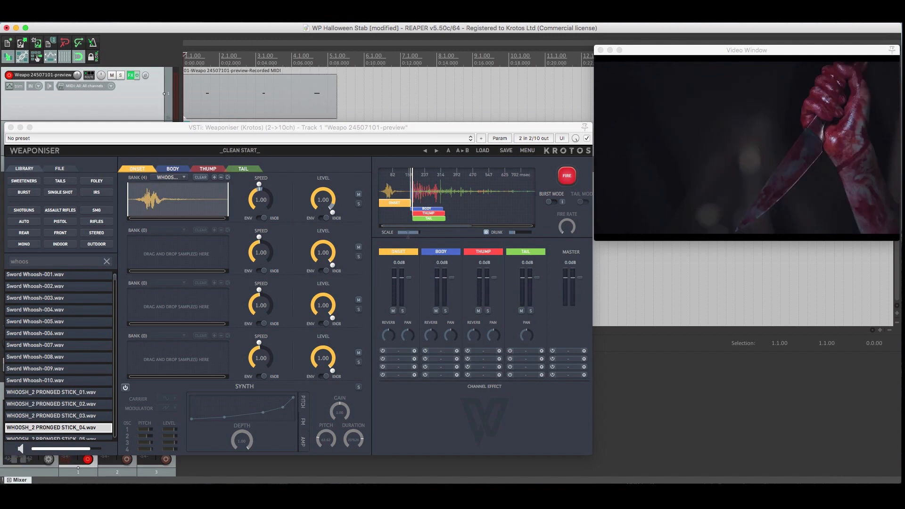
Load the HalloweenStab user preset from the This is Halloween group and play the clip with it.
click(253, 150)
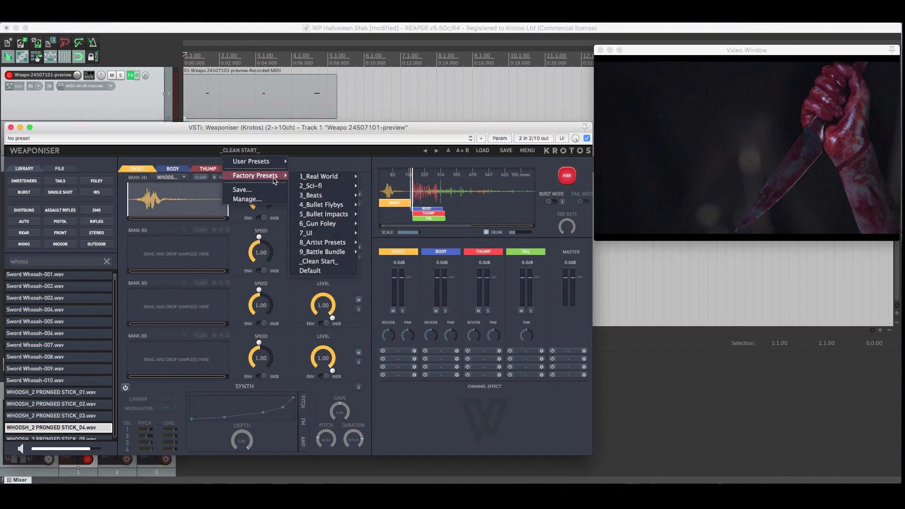
mouse_move(254, 161)
mouse_move(336, 165)
mouse_move(343, 185)
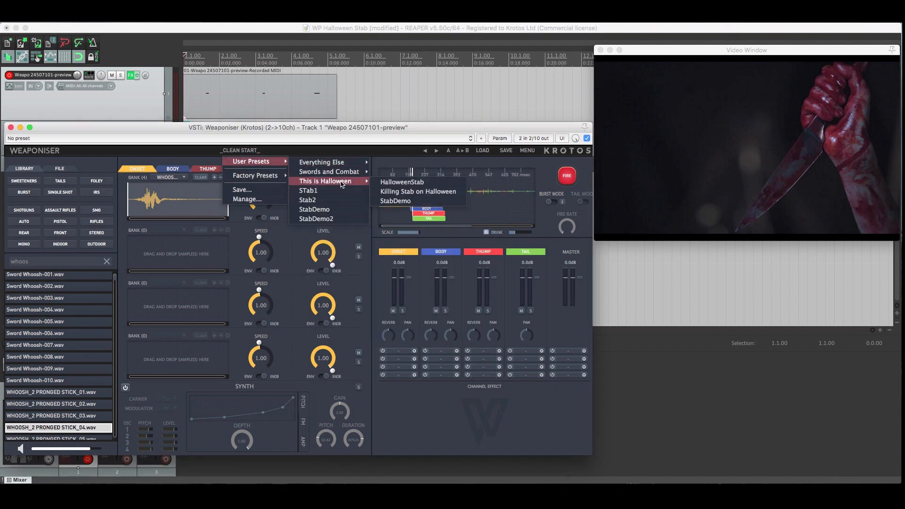
click(411, 184)
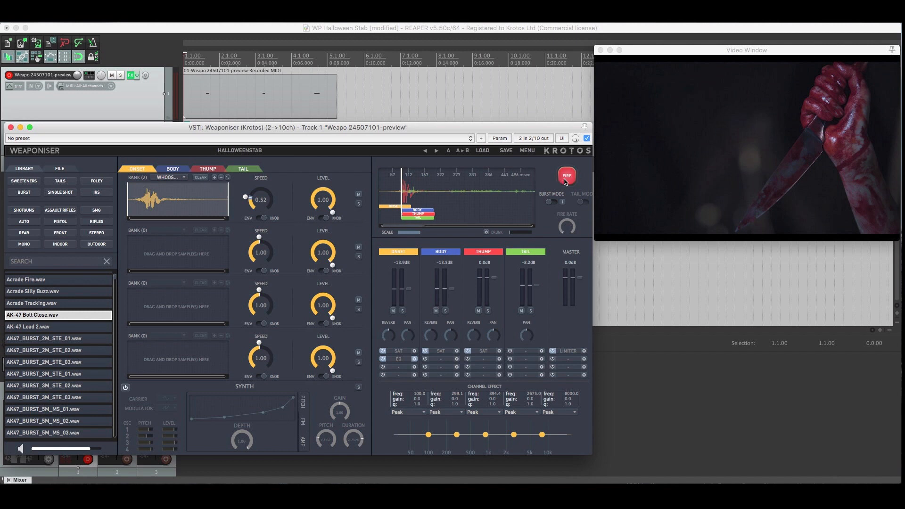
key(space)
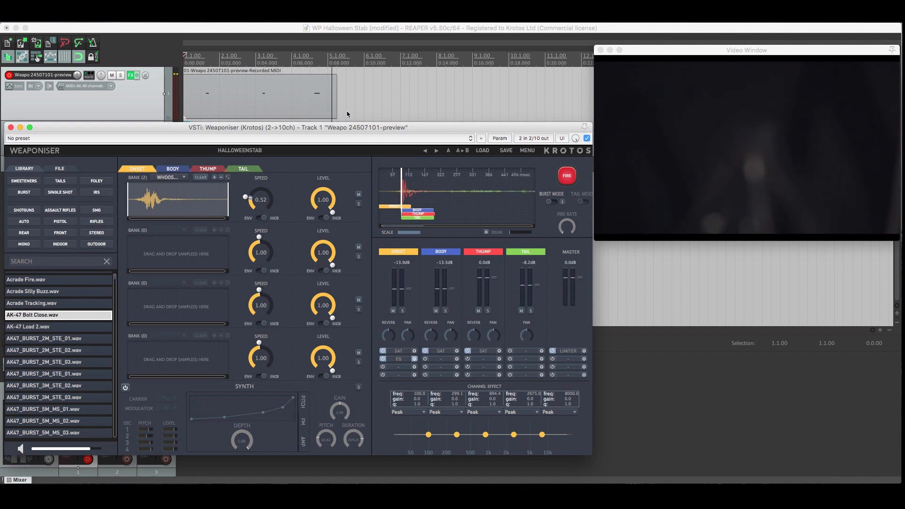
click(356, 99)
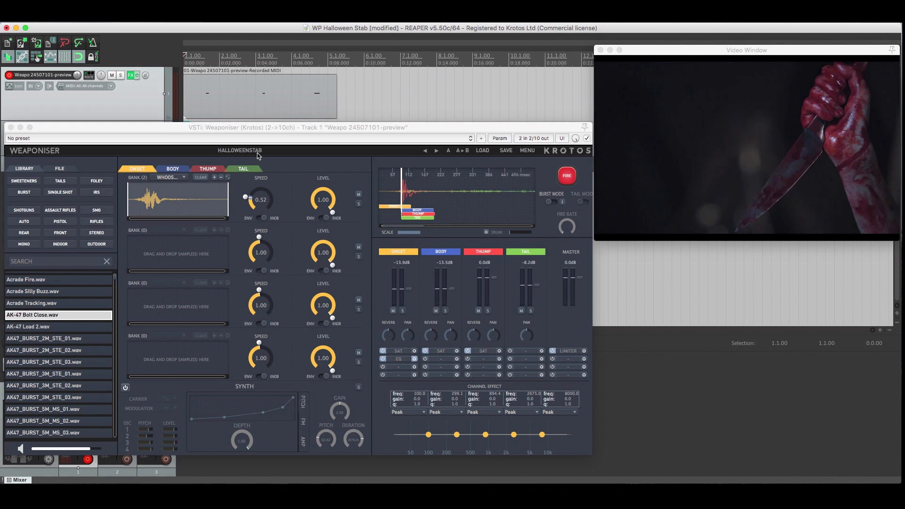
Load the Killing Stab on Halloween user preset from the This is Halloween group and play it against the clip.
click(257, 152)
mouse_move(269, 162)
mouse_move(328, 181)
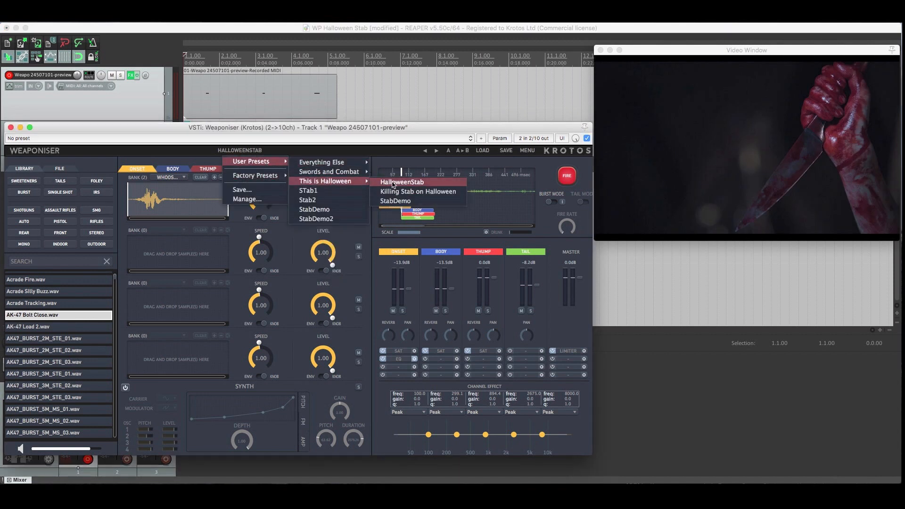
click(394, 192)
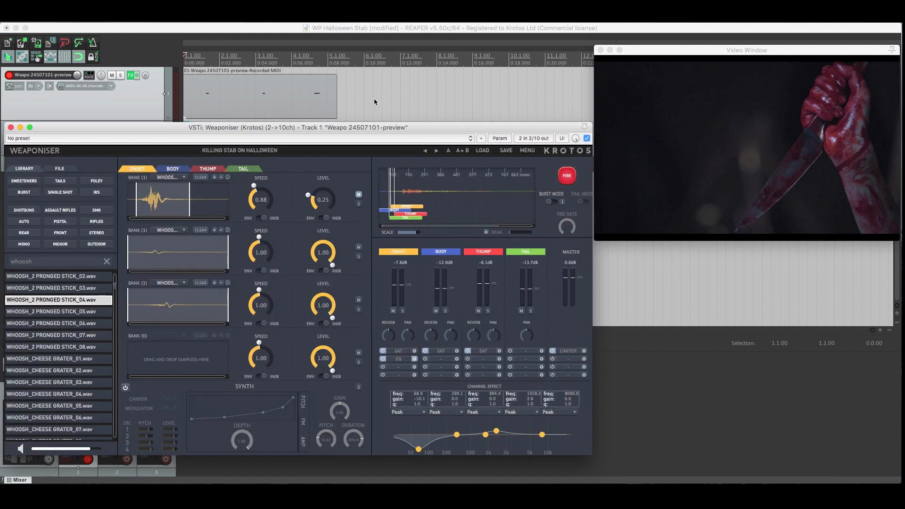
key(space)
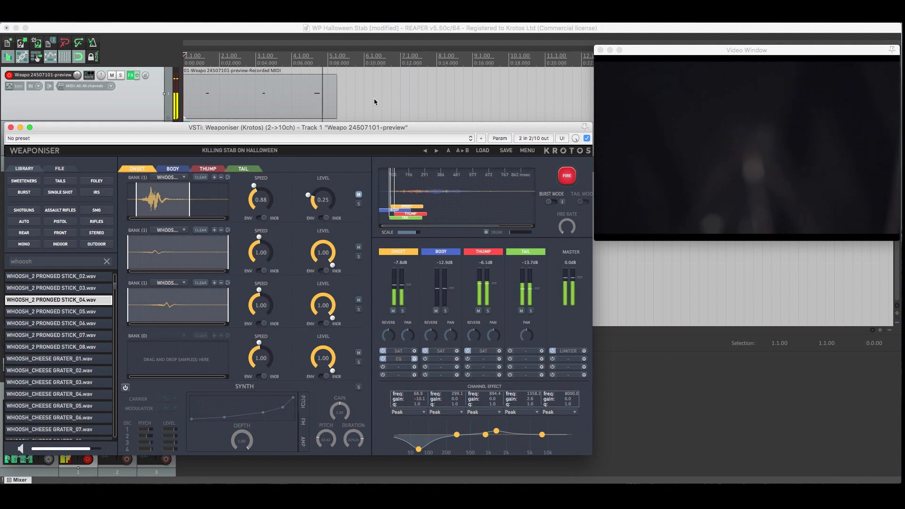
Load the StabDemo2 user preset and play the clip from the start with it.
click(262, 152)
mouse_move(258, 164)
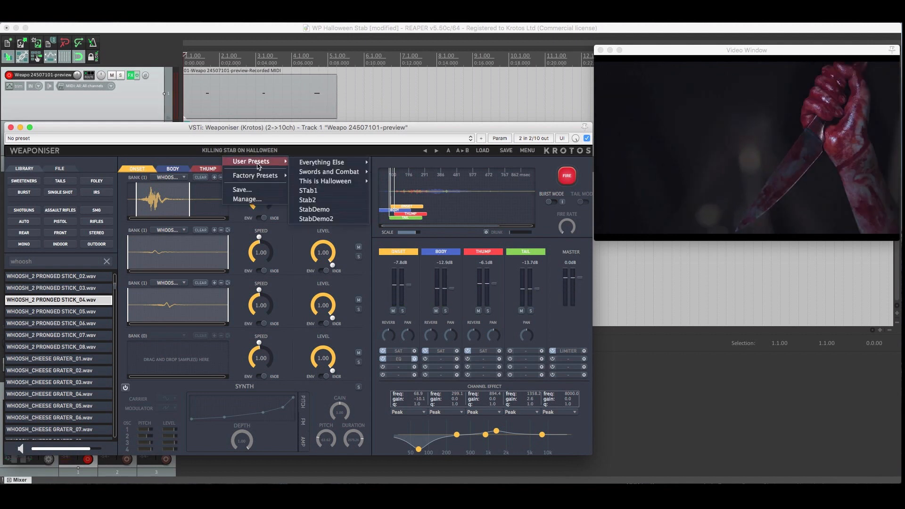
click(317, 219)
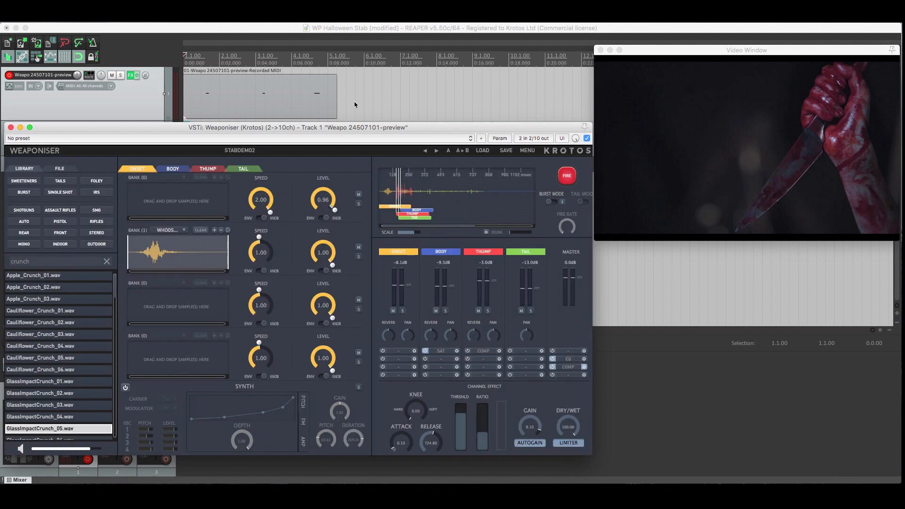
click(355, 101)
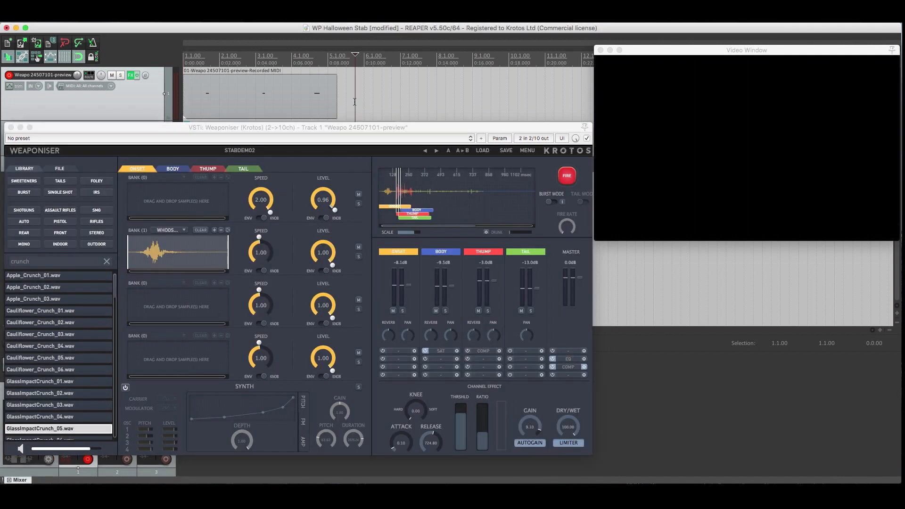
key(space)
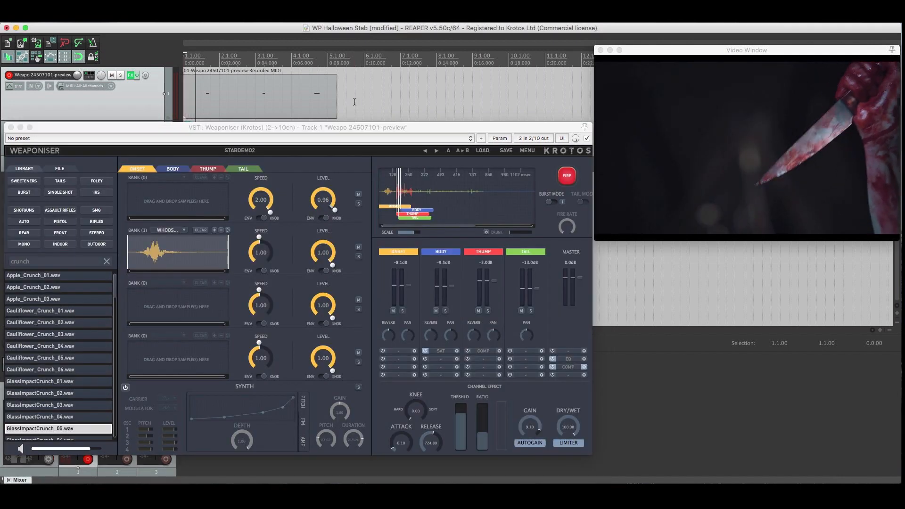